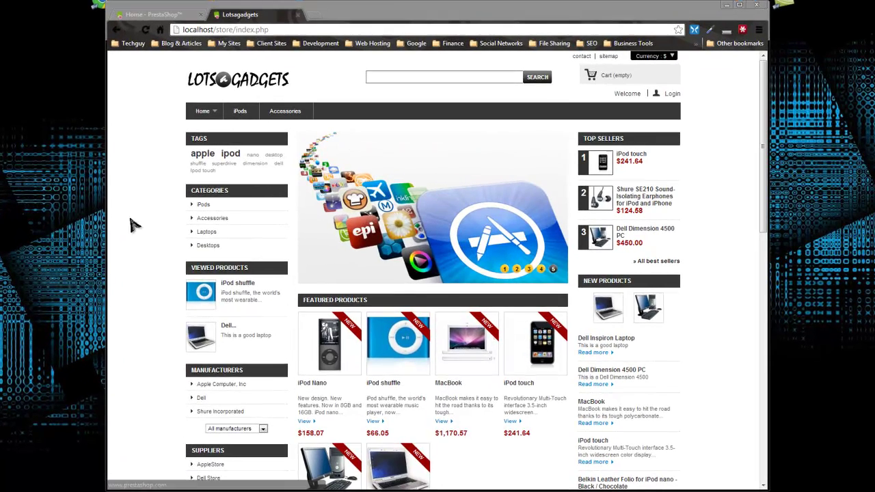
Step: Scroll the storefront home page to its footer and open the About us page
click(147, 137)
scroll(137, 227, down, 4)
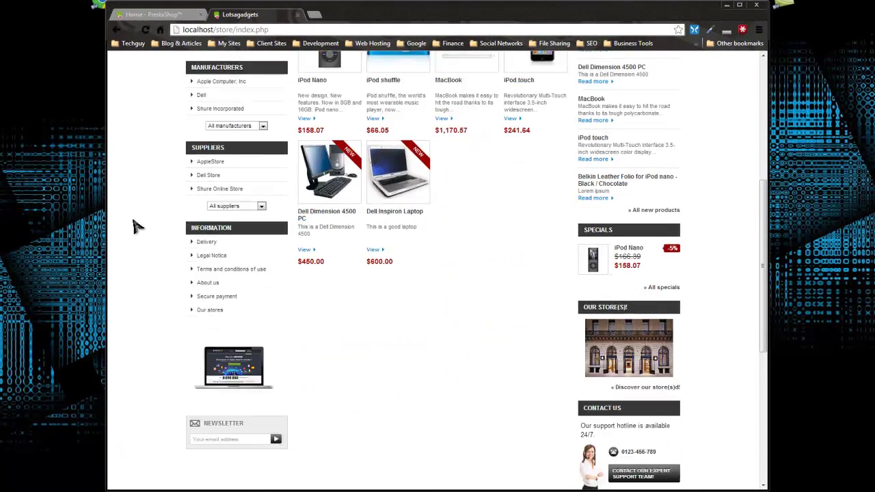
scroll(136, 227, down, 3)
scroll(137, 227, down, 2)
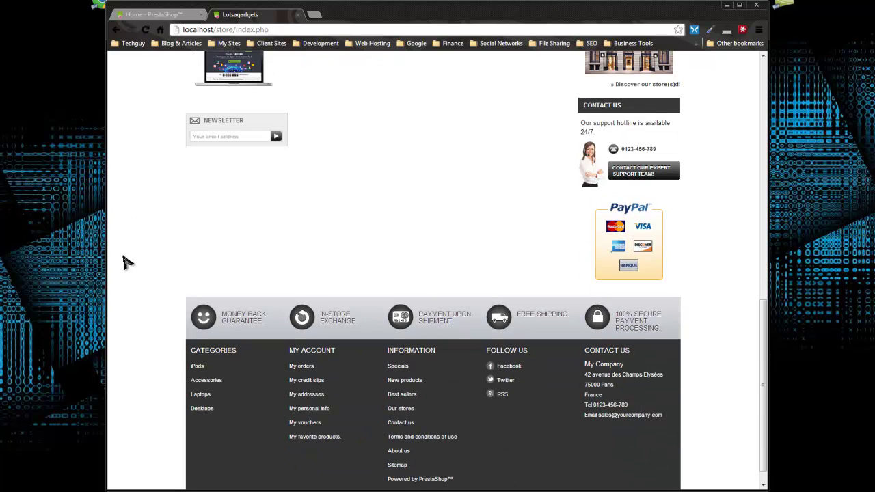
scroll(225, 248, down, 1)
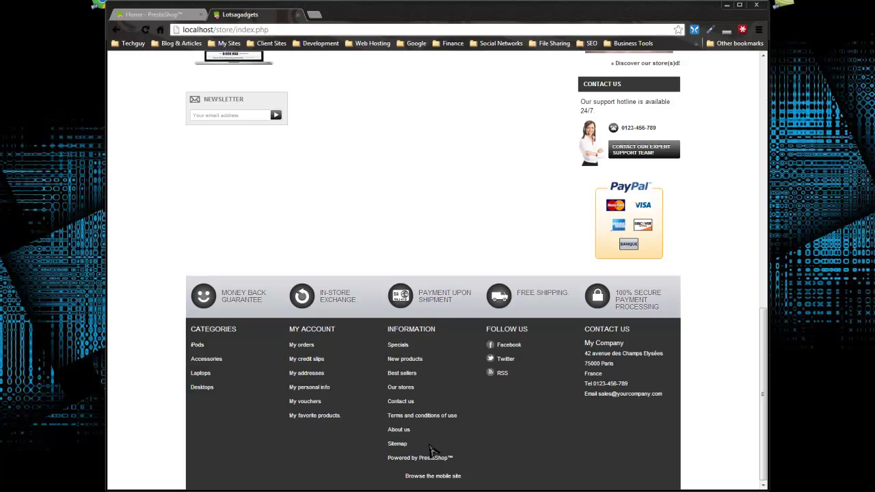
click(399, 441)
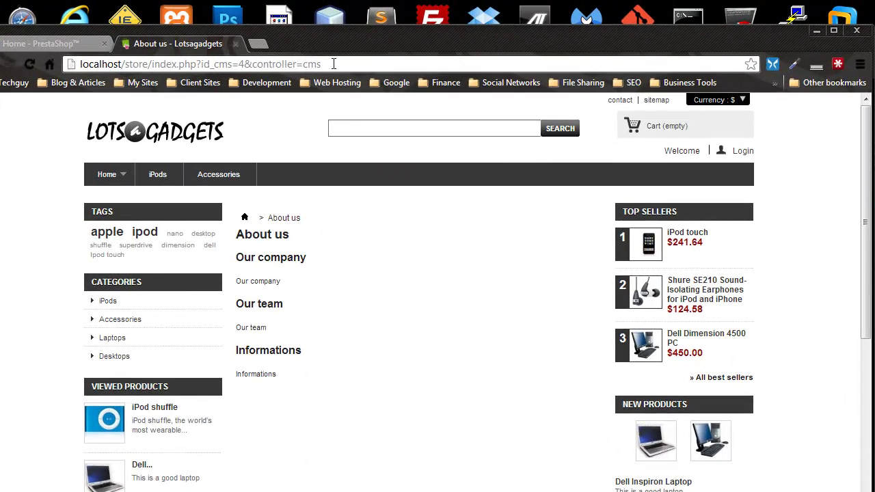
Step: Select the About us address to identify it as CMS page id_cms=4
drag(346, 52, 176, 54)
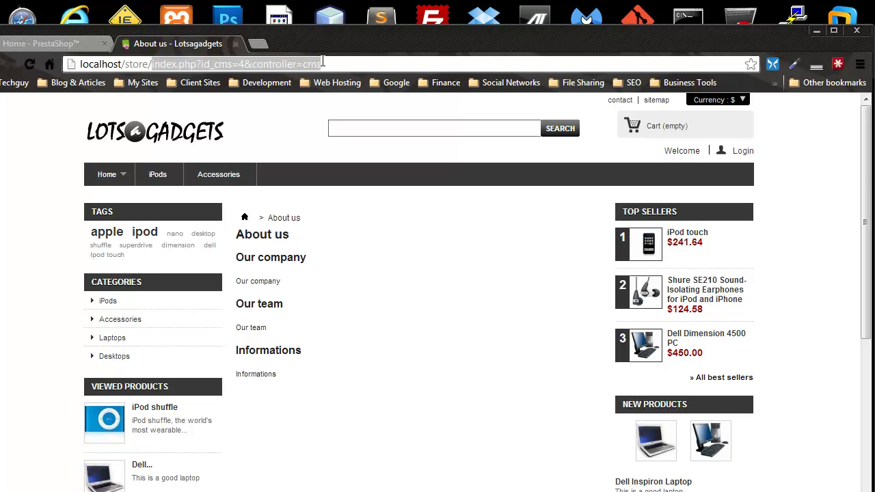
click(335, 64)
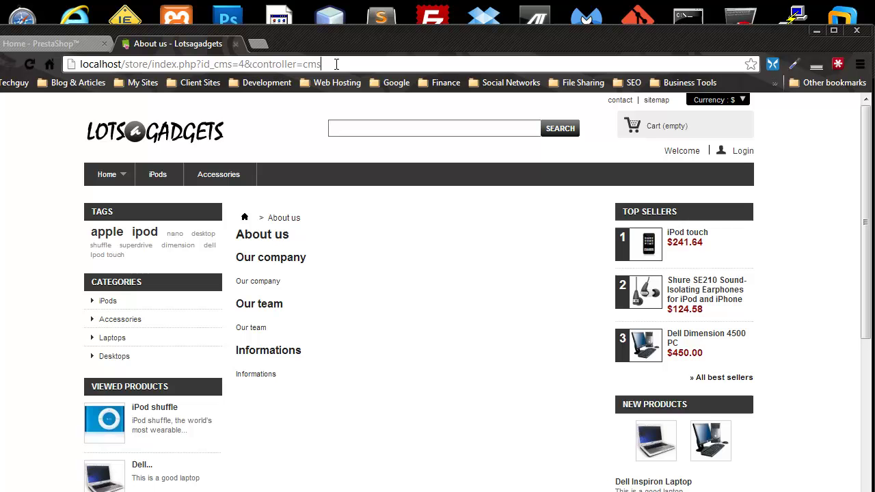
drag(330, 64, 77, 64)
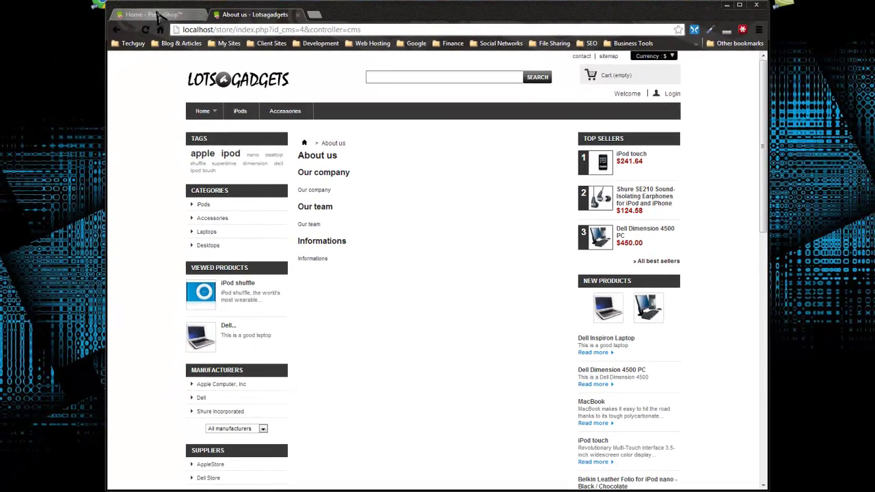
Step: Switch to the back office and open Preferences > SEO & URLs
click(156, 15)
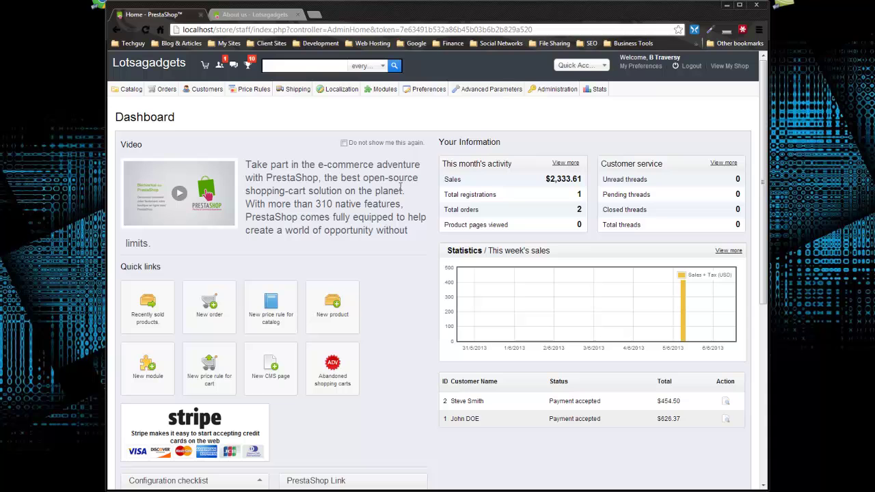
mouse_move(425, 88)
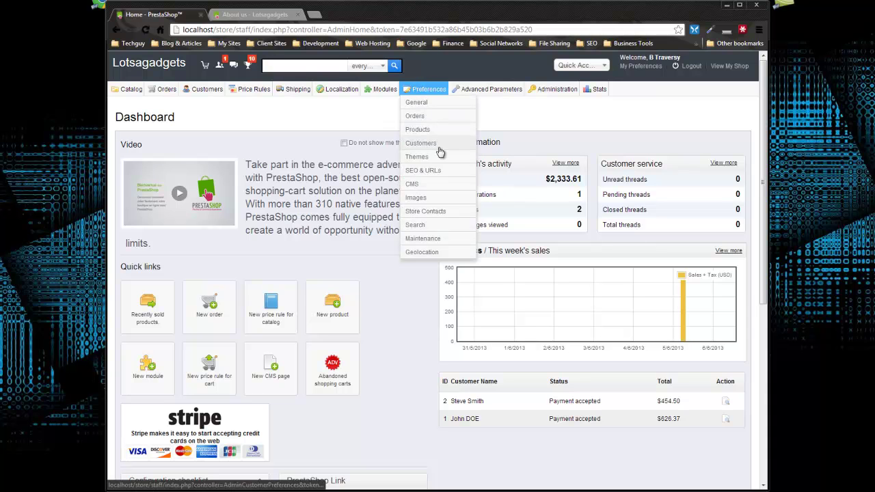
click(444, 177)
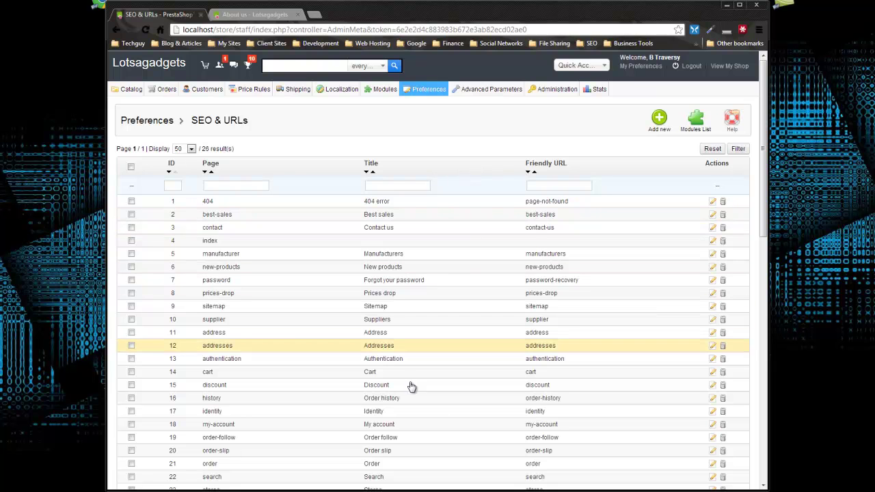
scroll(344, 259, down, 1)
scroll(344, 280, down, 3)
scroll(353, 260, up, 4)
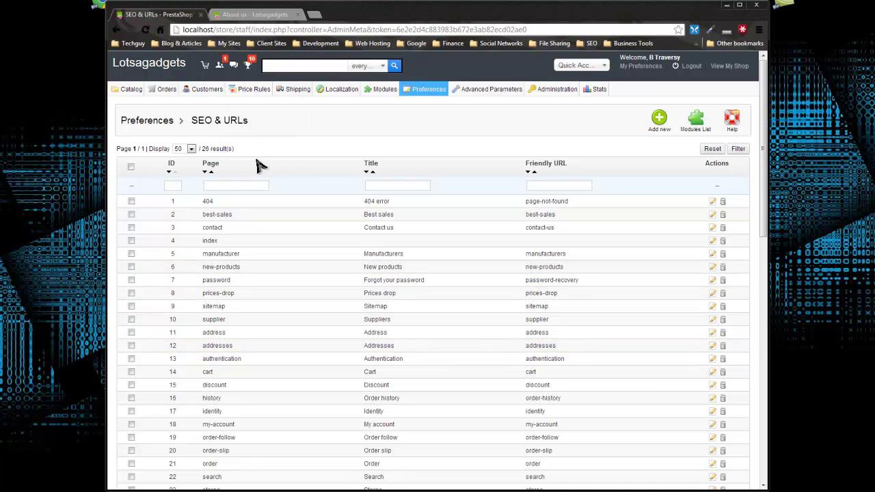
scroll(325, 180, down, 3)
scroll(325, 180, down, 4)
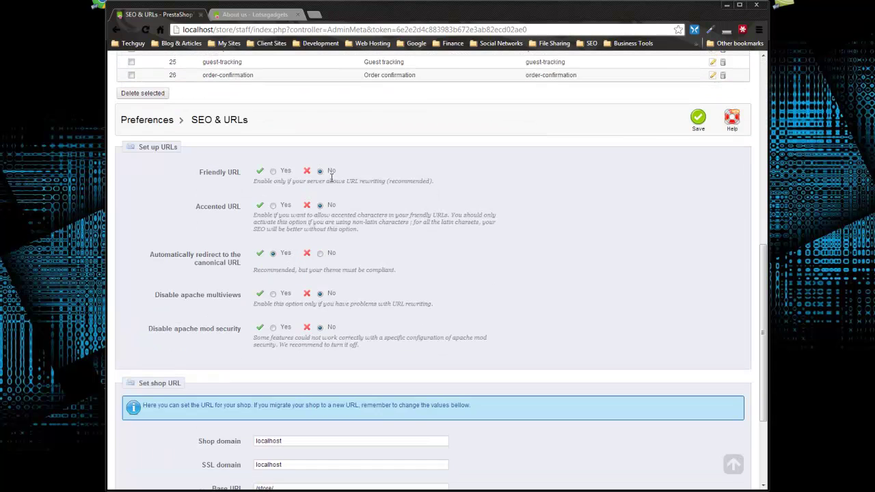
Step: Set Friendly URL to Yes and save the SEO & URLs settings
click(272, 172)
click(274, 170)
scroll(219, 195, down, 1)
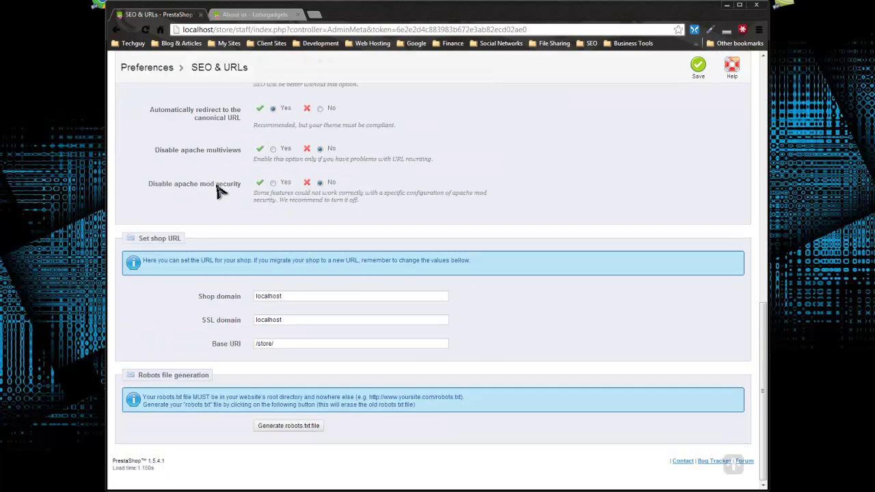
scroll(225, 186, up, 2)
click(698, 180)
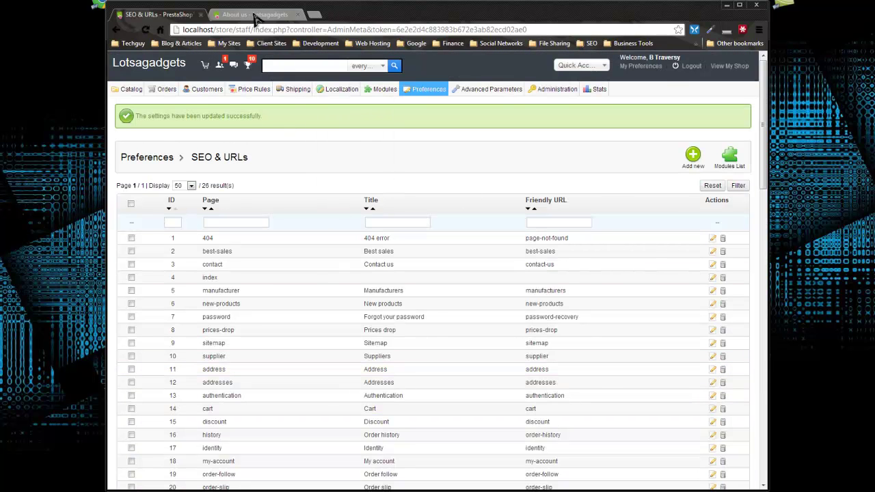
Step: Reload the storefront and reopen About us from the footer
click(253, 13)
key(F5)
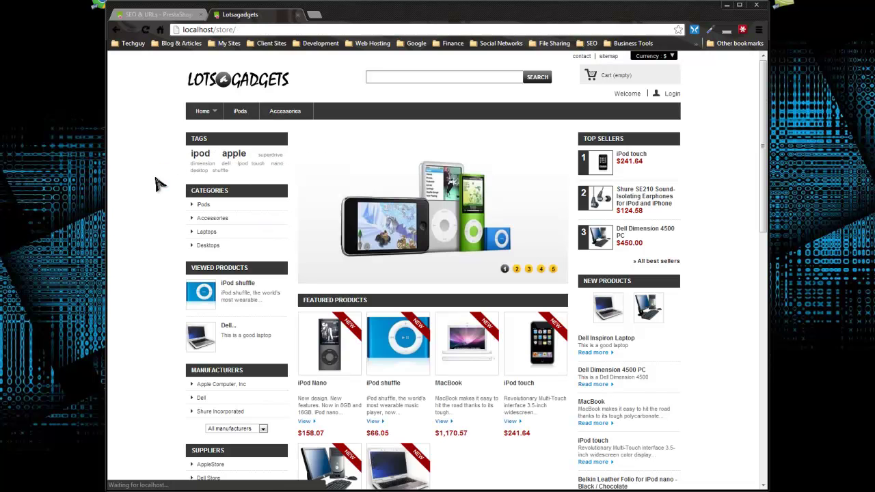
scroll(155, 167, down, 2)
scroll(156, 165, down, 10)
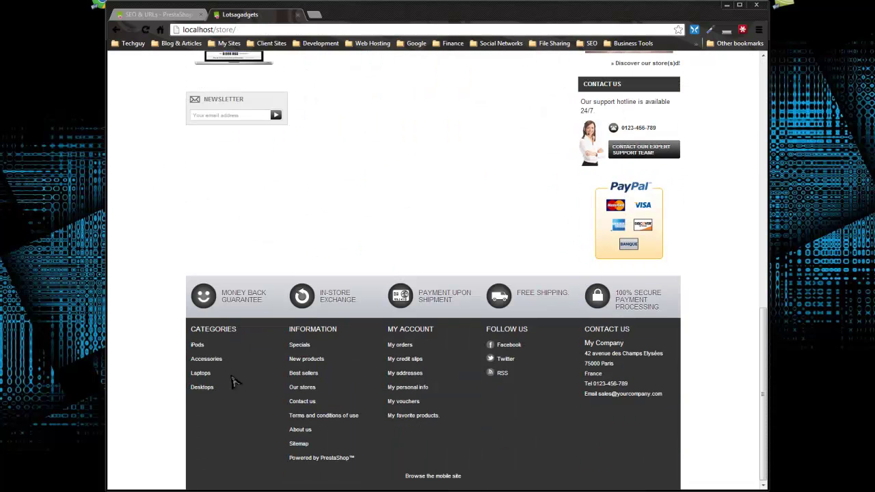
click(298, 431)
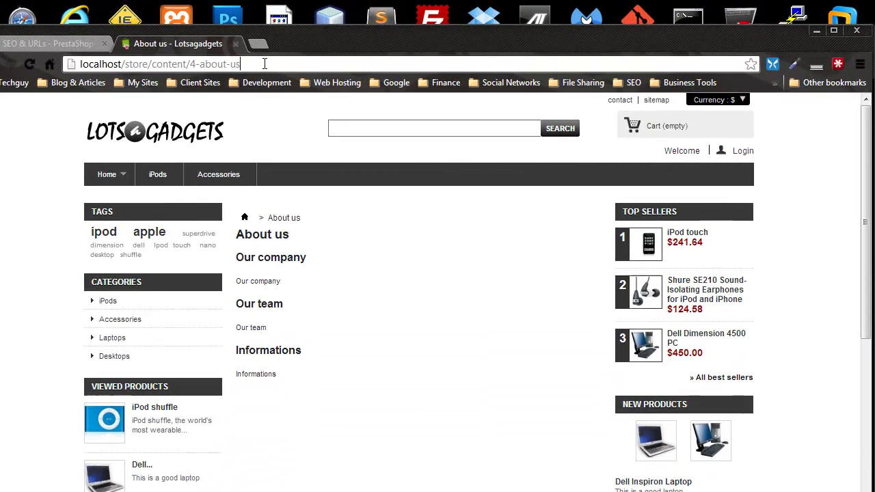
Step: Inspect the new content/4-about-us address, highlighting the content segment and page id 4
click(244, 63)
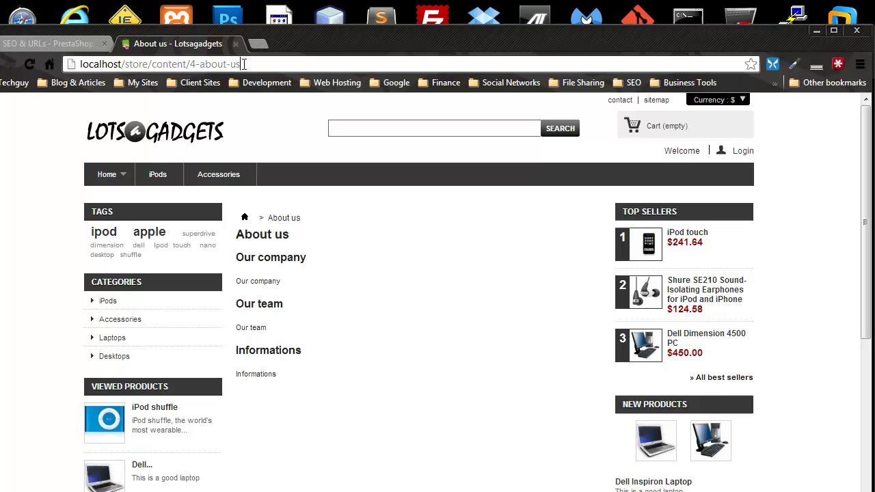
drag(243, 64, 144, 64)
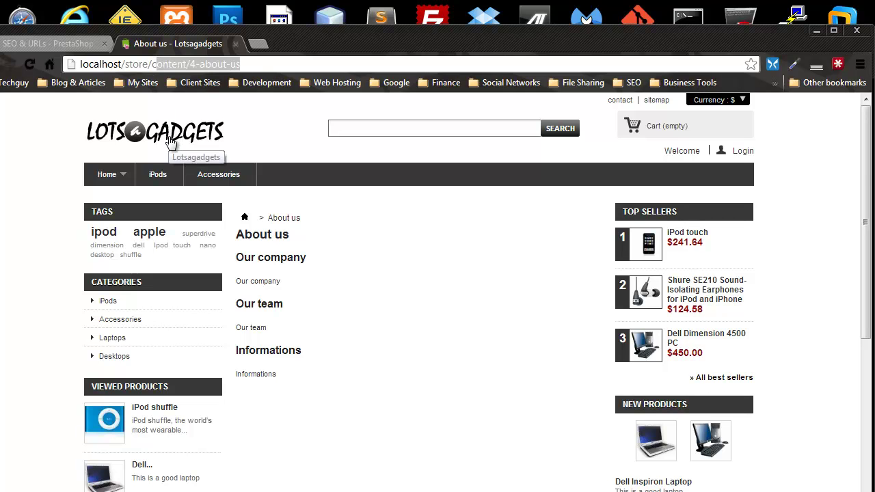
click(258, 69)
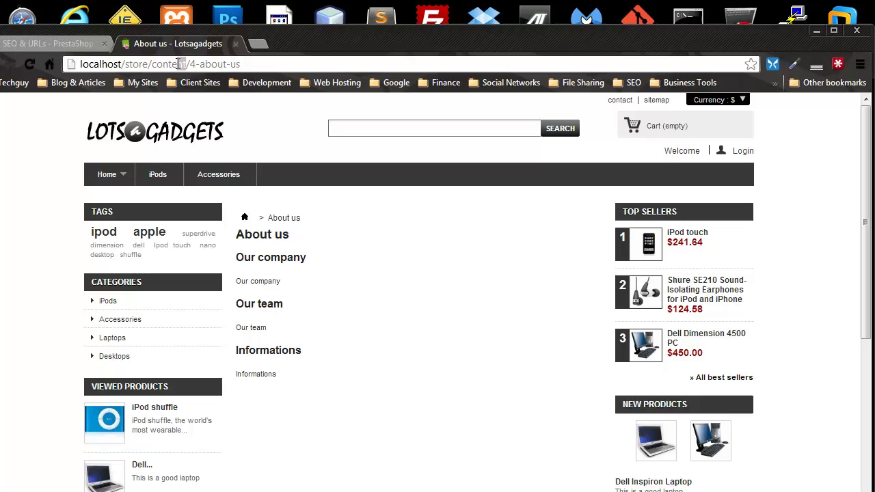
drag(187, 63, 158, 64)
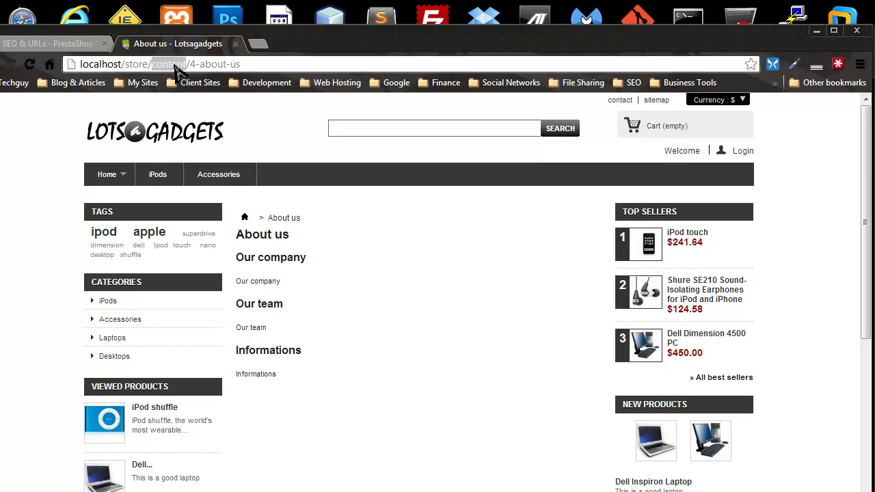
click(228, 65)
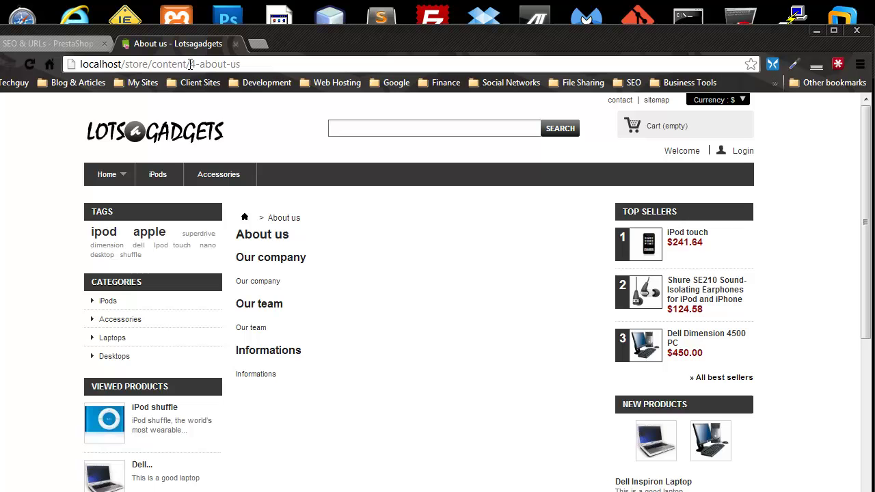
drag(188, 64, 152, 64)
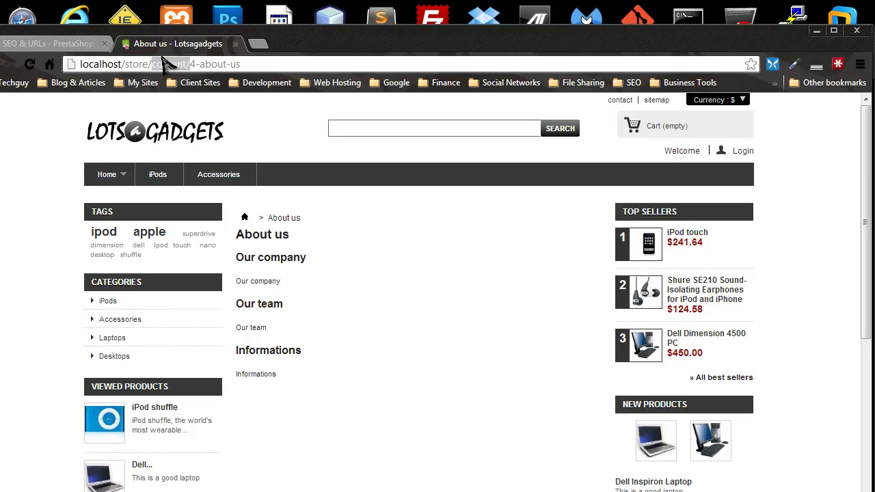
click(240, 65)
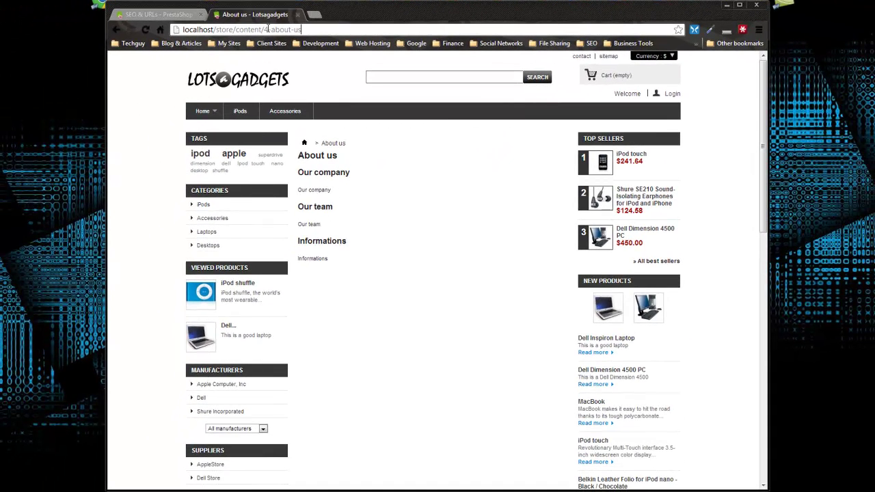
double_click(265, 29)
click(153, 14)
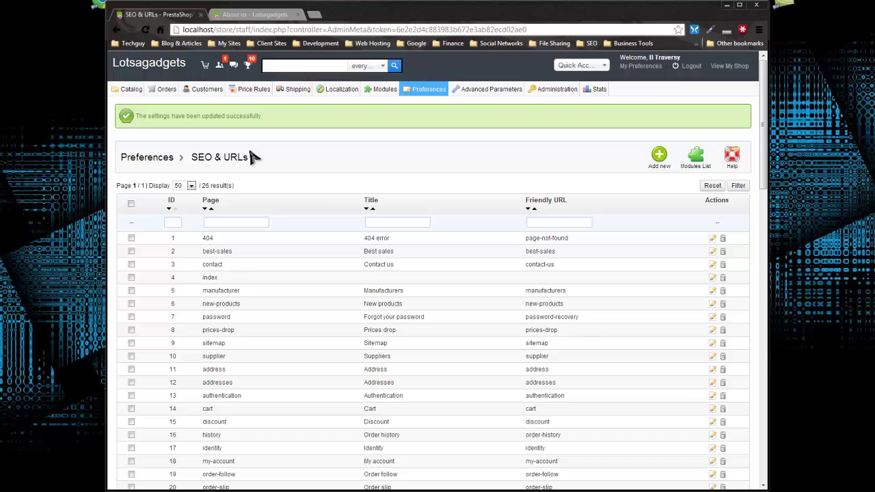
scroll(307, 202, down, 4)
scroll(299, 201, down, 4)
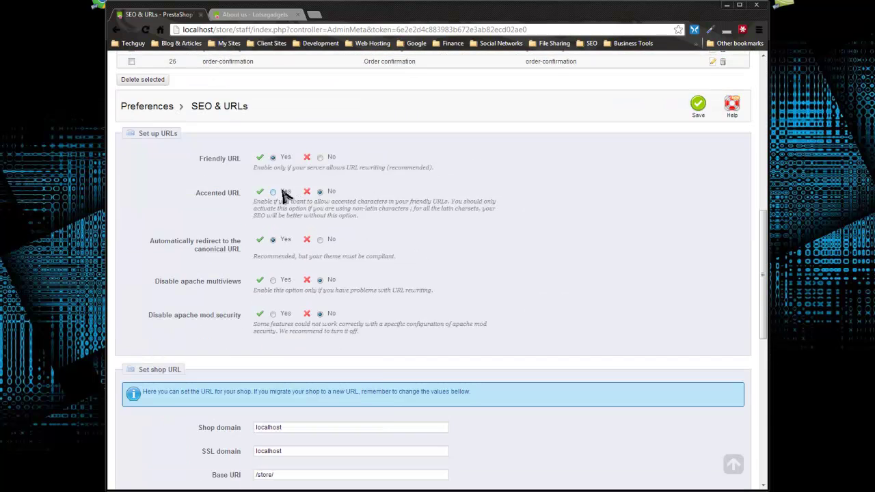
scroll(298, 200, down, 5)
scroll(299, 201, down, 1)
scroll(471, 244, up, 1)
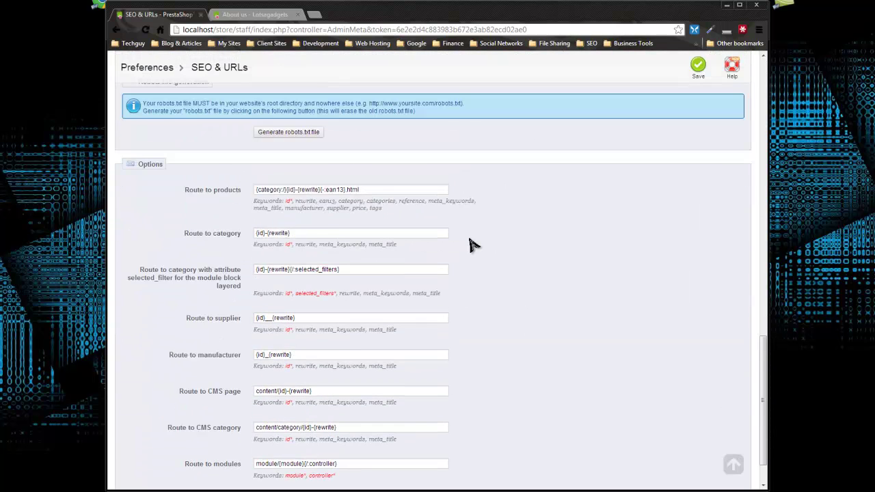
scroll(475, 250, down, 1)
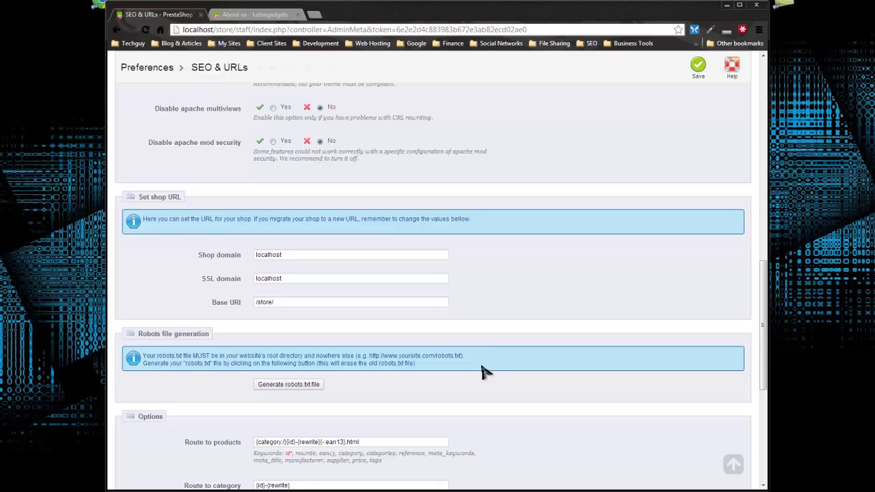
scroll(482, 371, up, 10)
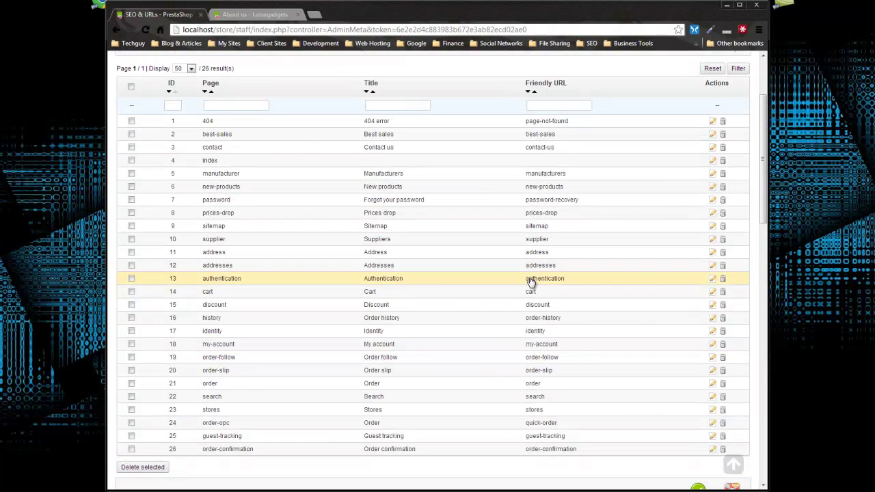
scroll(566, 361, down, 3)
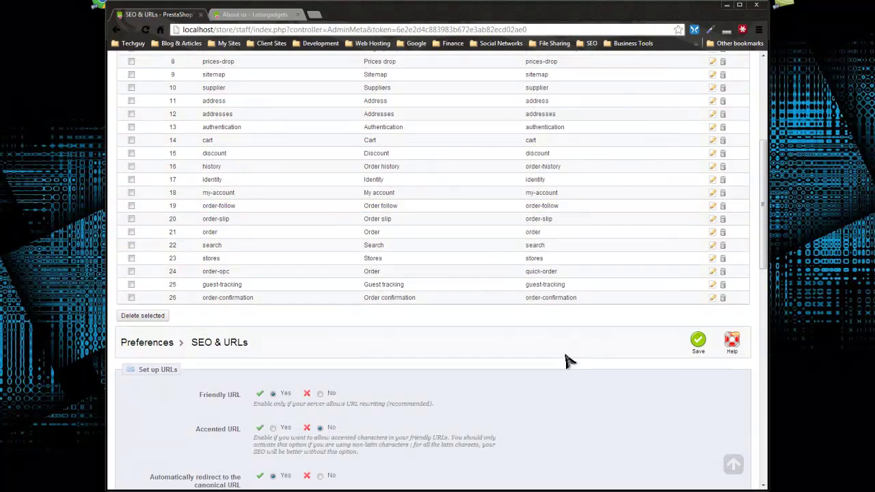
scroll(575, 359, down, 3)
scroll(580, 359, down, 6)
scroll(580, 361, down, 1)
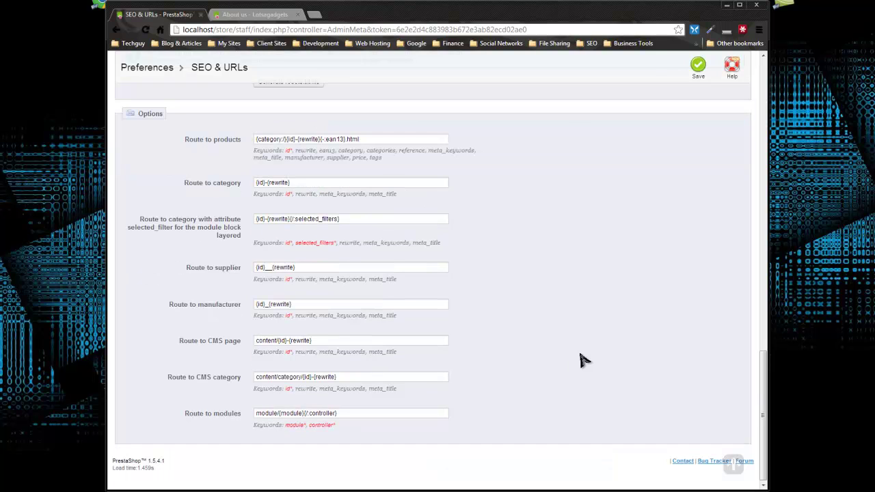
Step: Change the Route to CMS page from content/{id}-{rewrite} to page/{id}-{rewrite}
click(261, 341)
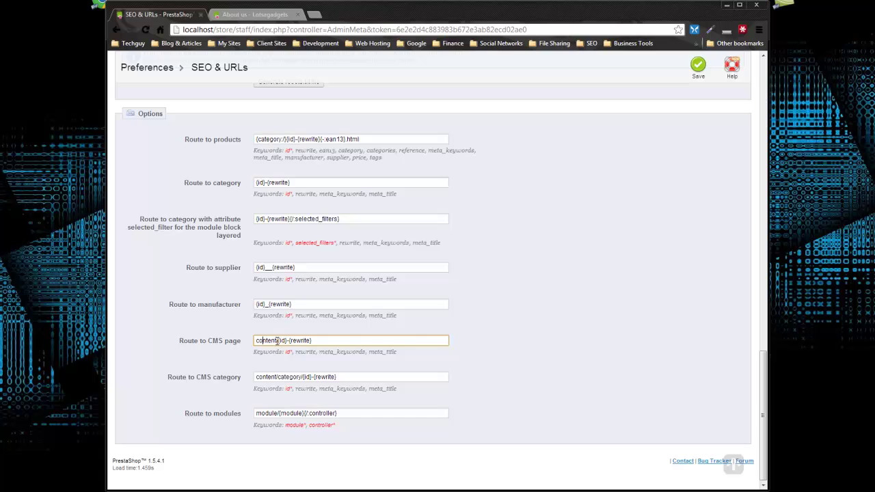
drag(278, 340, 257, 340)
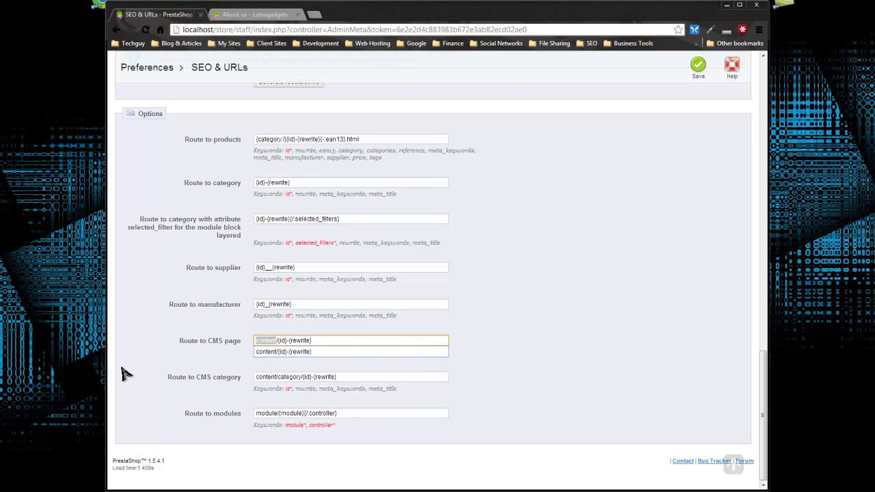
key(BackSpace)
text(pag)
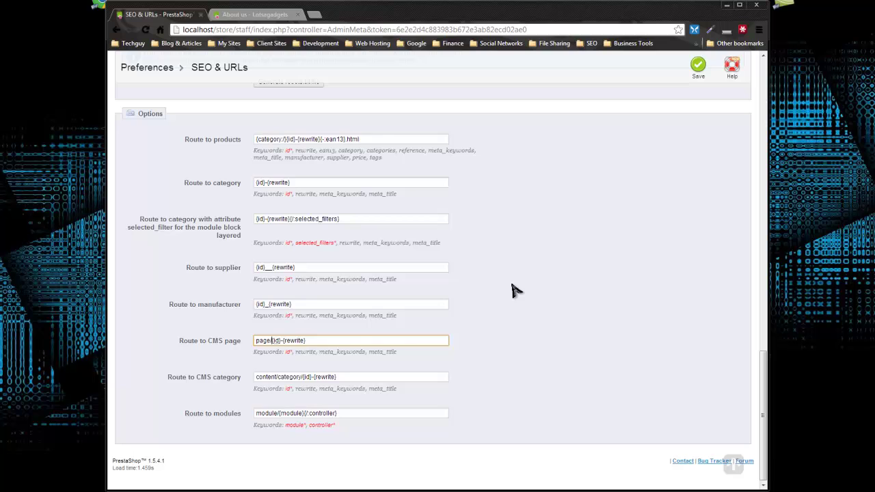
click(540, 262)
scroll(575, 260, up, 4)
Step: Save the route change and confirm About us now opens at page/4-about-us
click(696, 69)
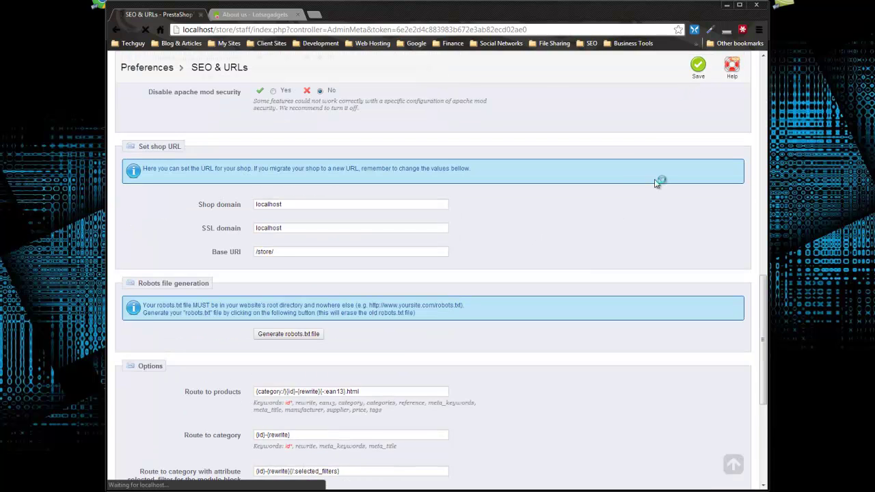
click(239, 15)
mouse_move(203, 110)
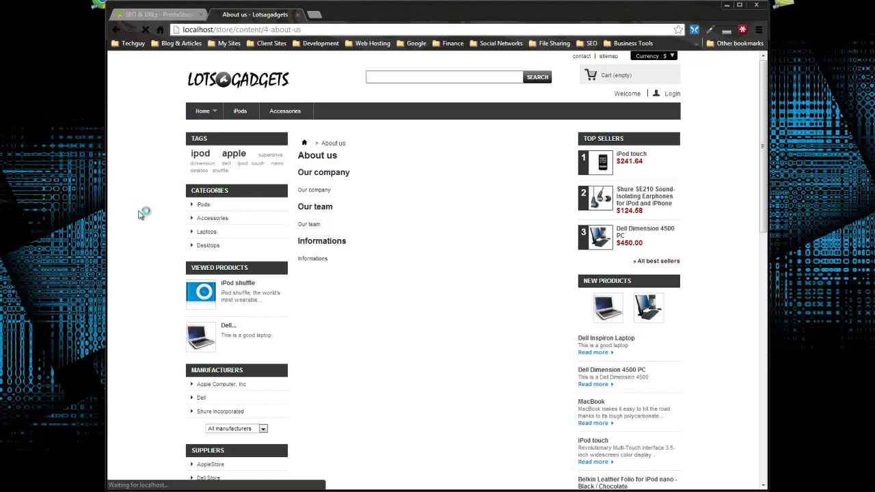
scroll(150, 235, down, 5)
scroll(164, 246, down, 5)
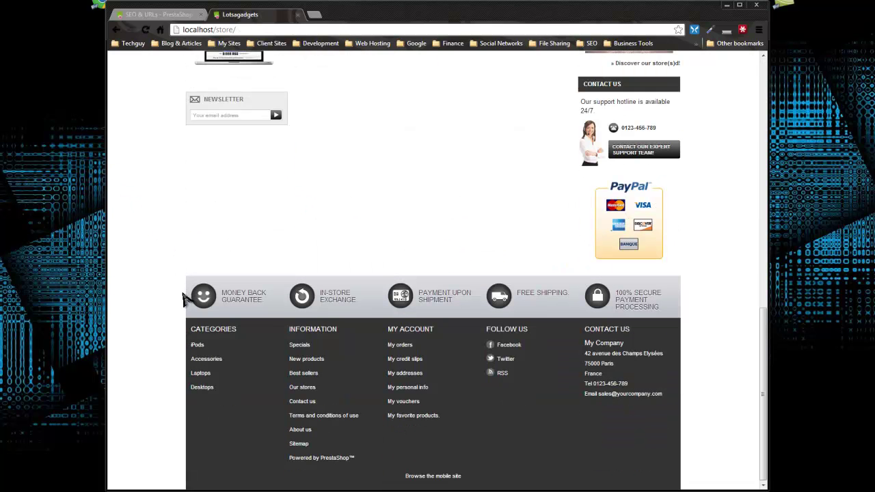
click(301, 430)
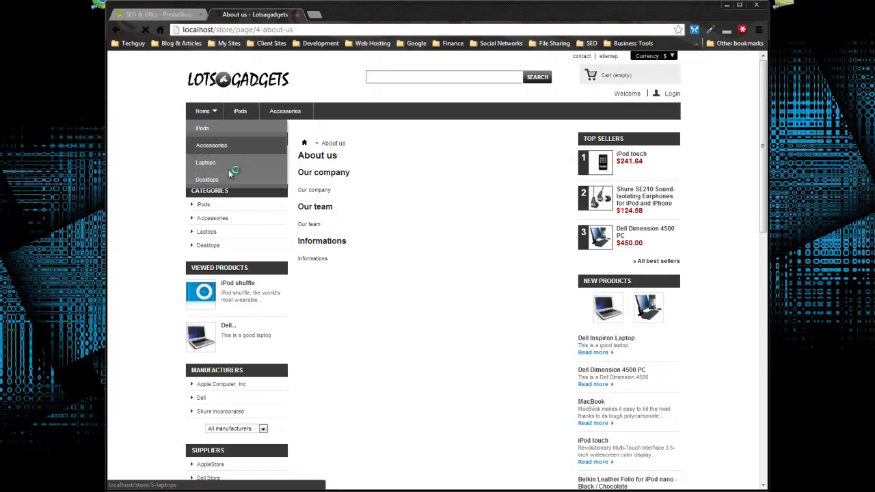
click(228, 171)
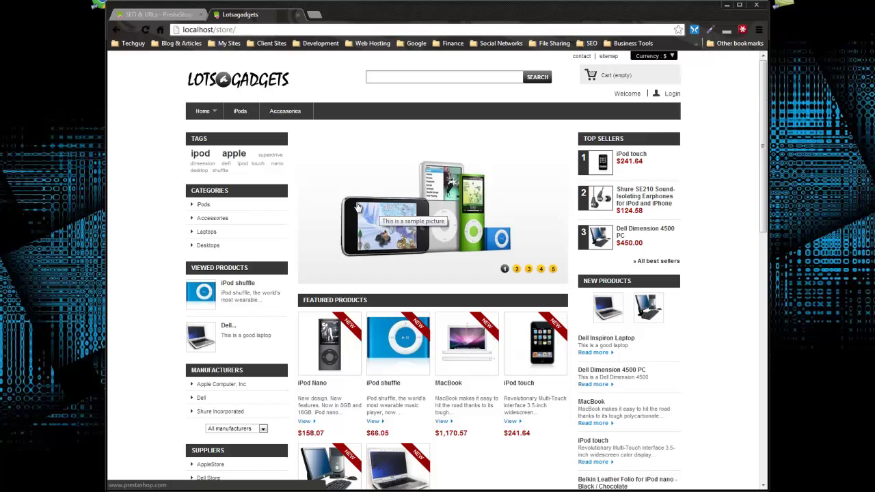
click(157, 15)
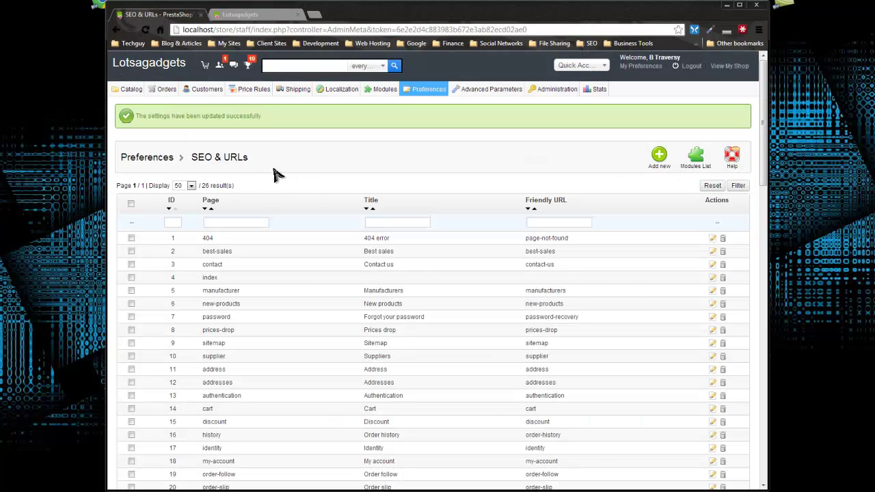
mouse_move(425, 89)
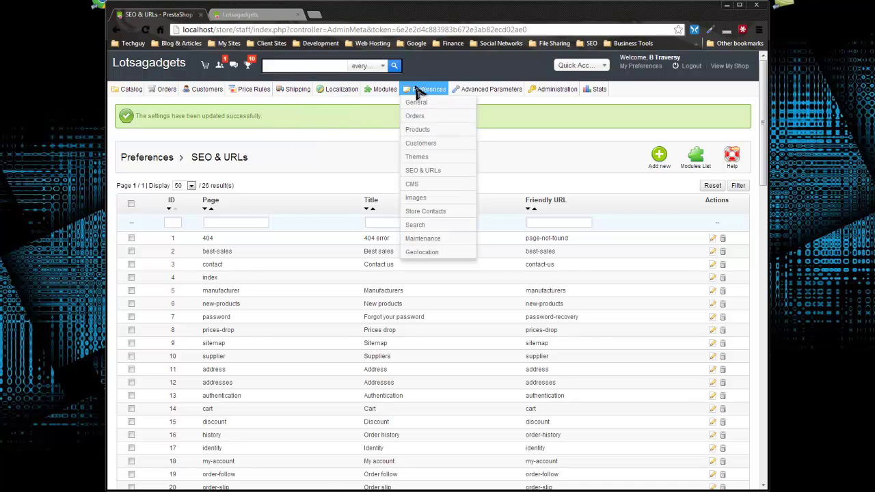
Step: Open Preferences > CMS and start a new page in the Home category
click(414, 186)
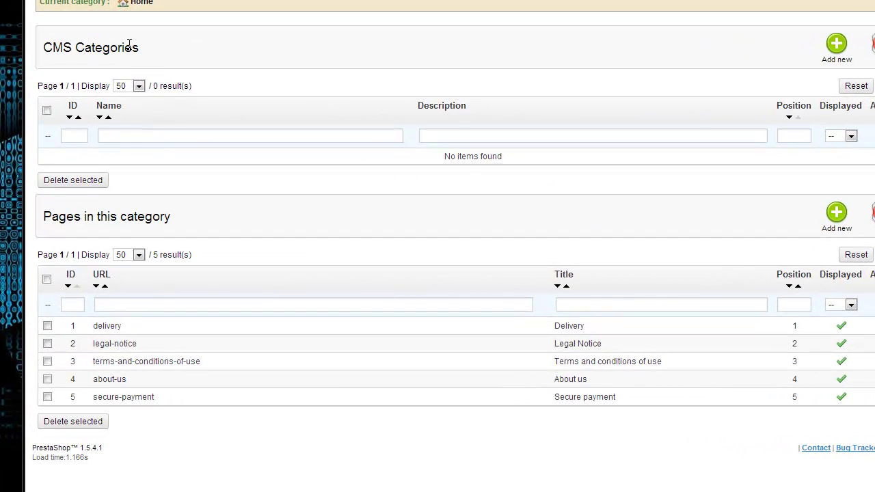
drag(125, 47, 42, 47)
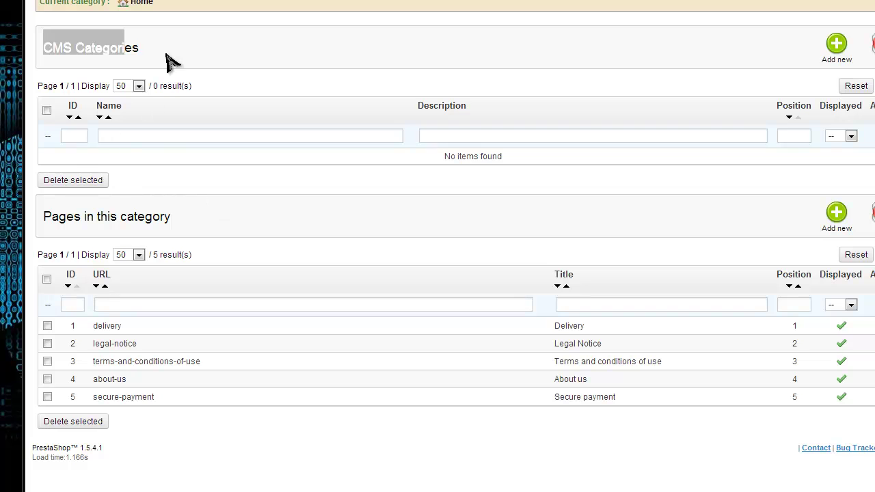
click(240, 74)
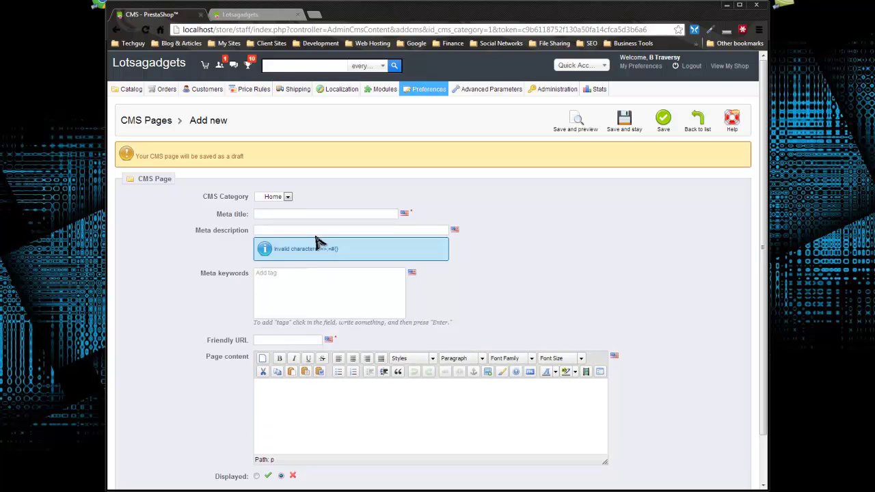
Step: Enter 'Services' as the new CMS page's meta title
click(278, 213)
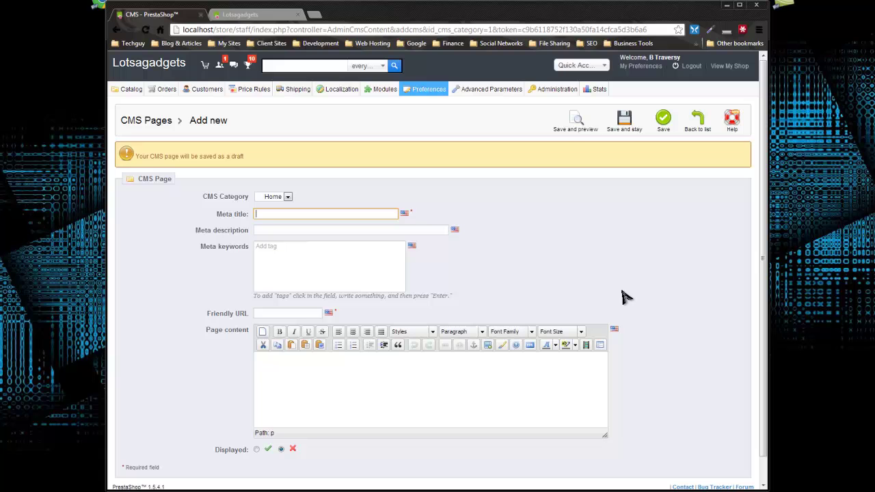
key(alt+Tab)
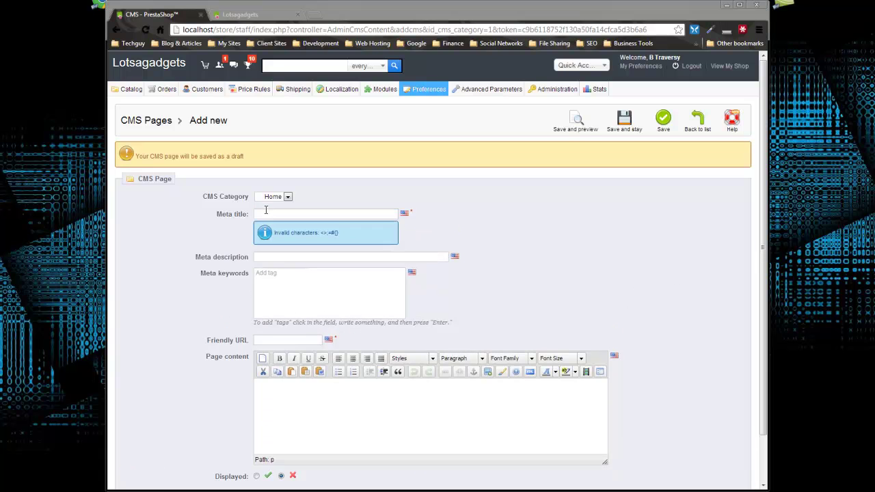
click(272, 211)
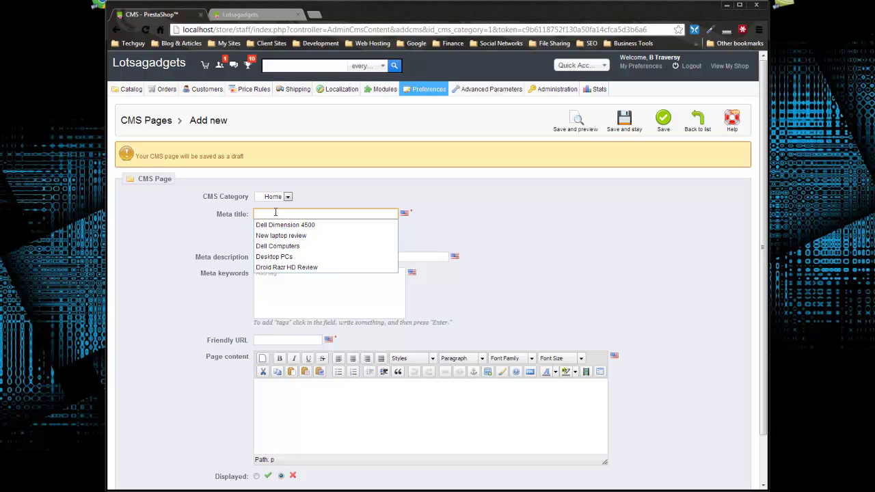
text(Service)
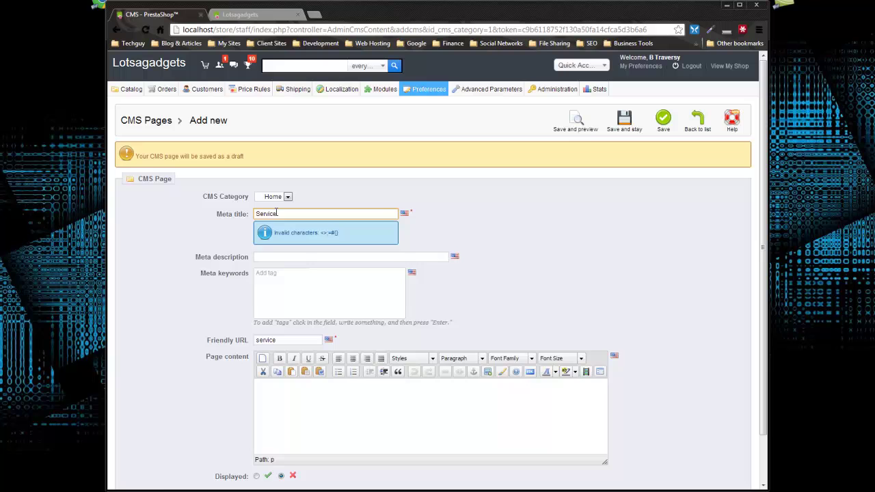
text(s)
click(641, 190)
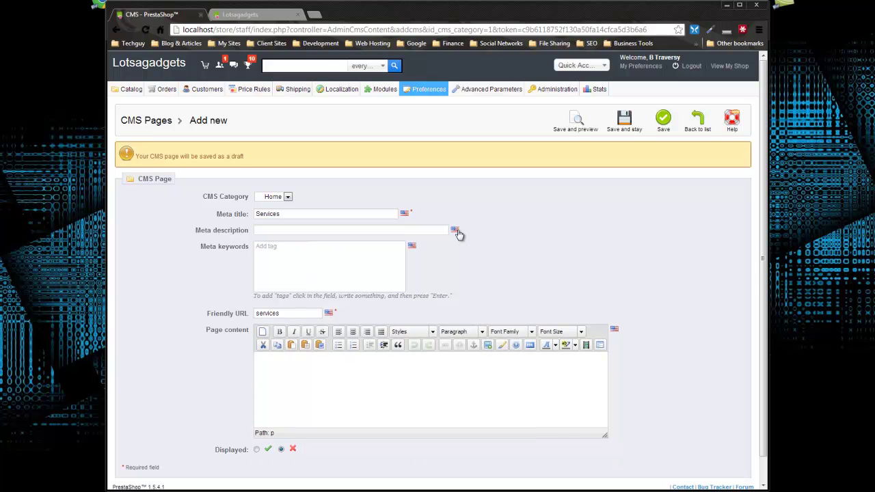
Step: Write the PC Repair and Network Setup content, set Displayed to Yes, and save
scroll(449, 291, down, 1)
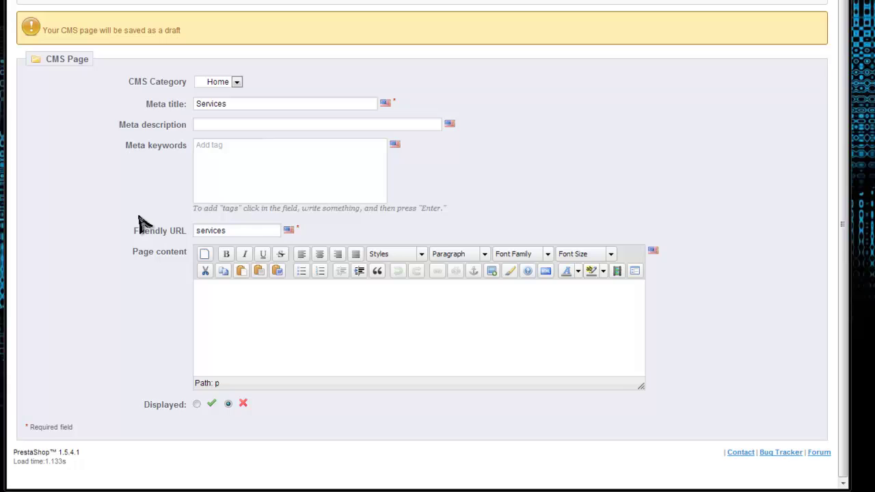
click(287, 287)
drag(220, 216, 176, 214)
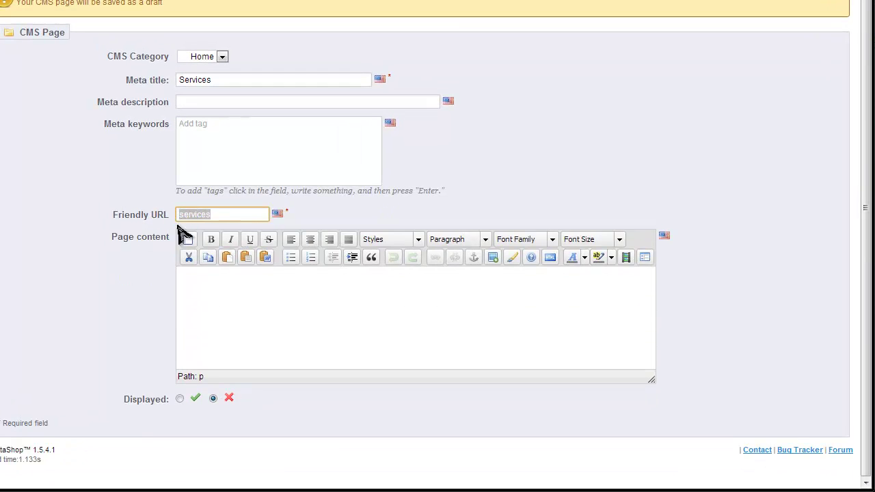
click(354, 325)
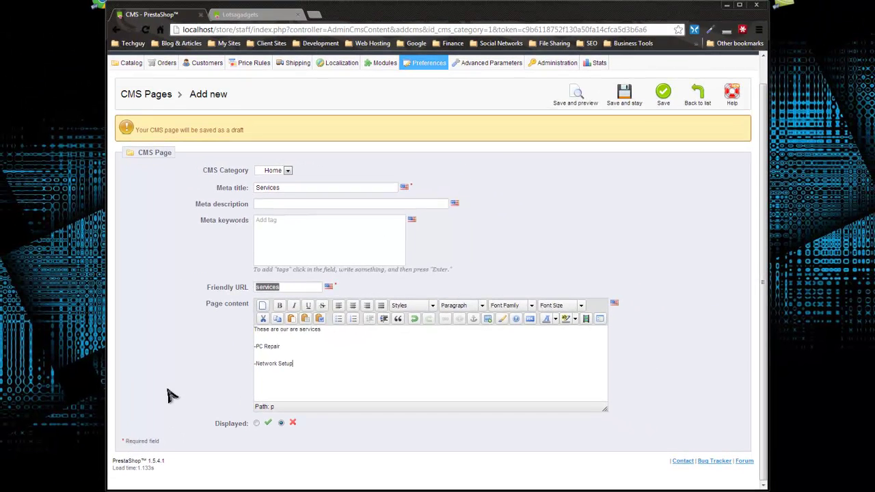
click(257, 423)
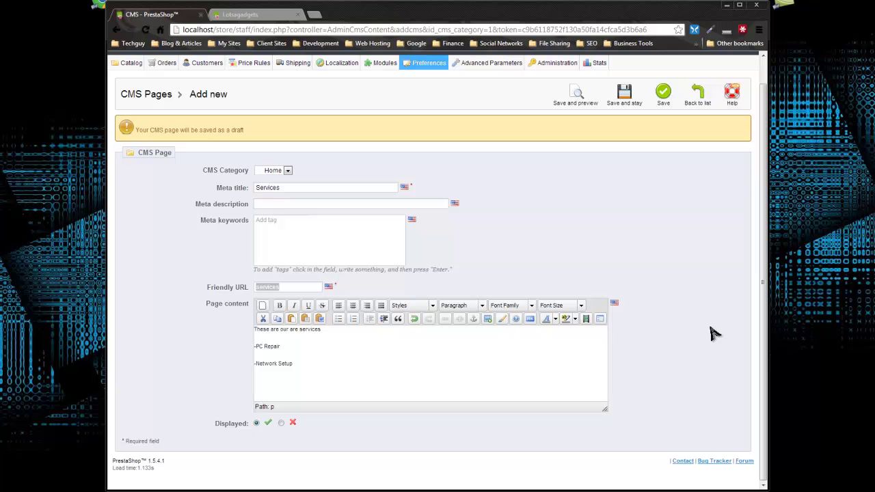
click(663, 94)
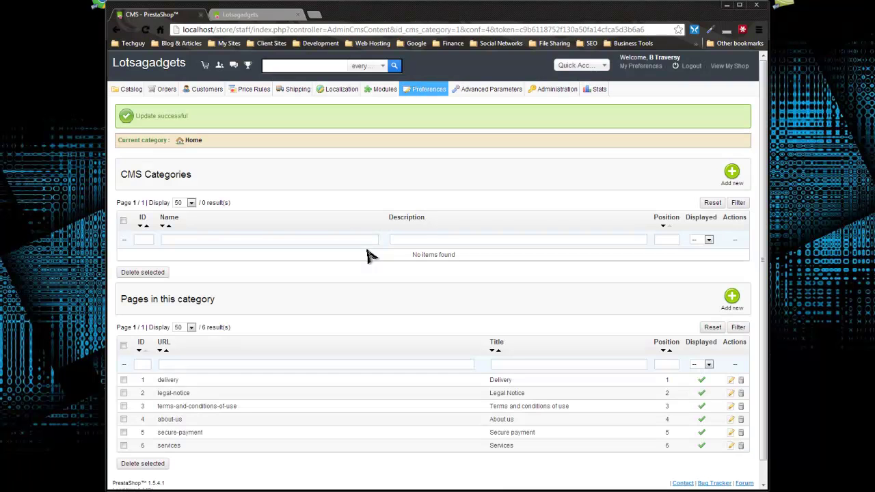
Step: Check the storefront home page, then return to the admin CMS page list
scroll(186, 435, down, 1)
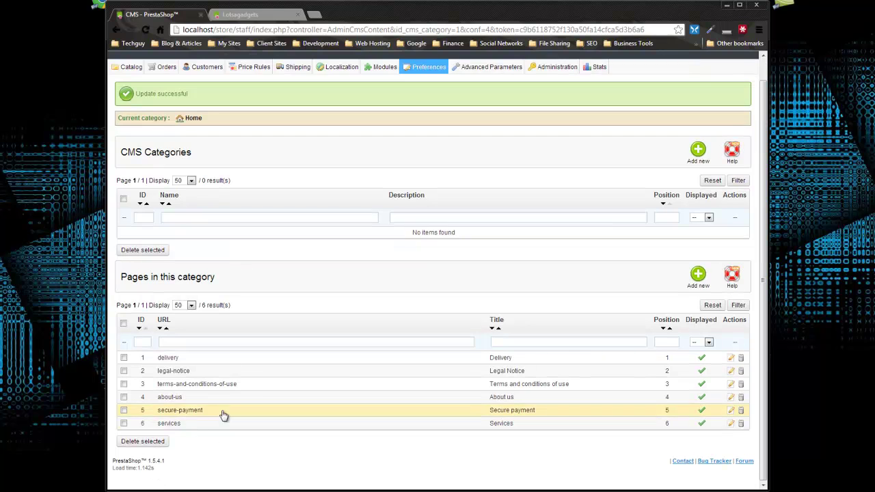
click(240, 8)
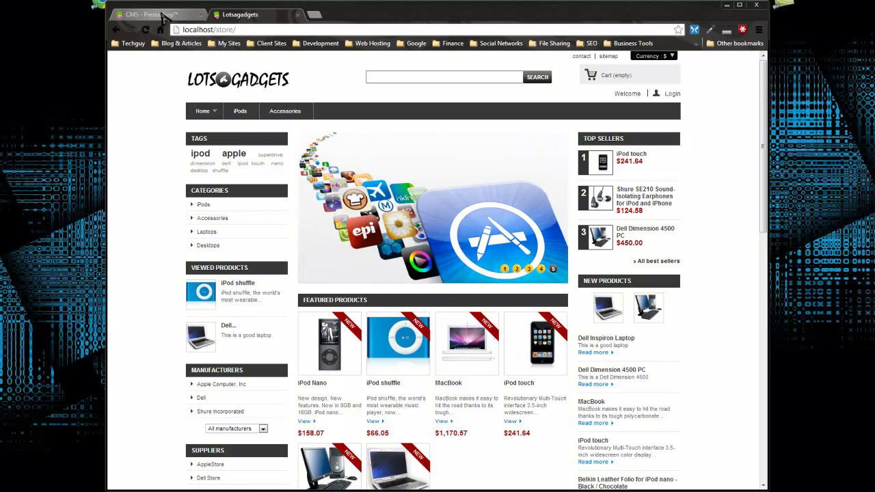
click(162, 16)
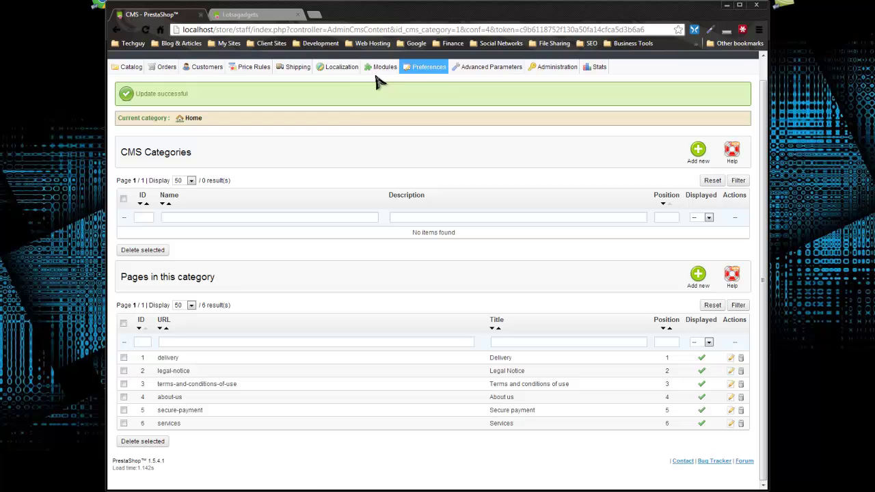
Step: Search modules for 'menu' and open the Top horizontal menu configuration
mouse_move(382, 67)
click(382, 81)
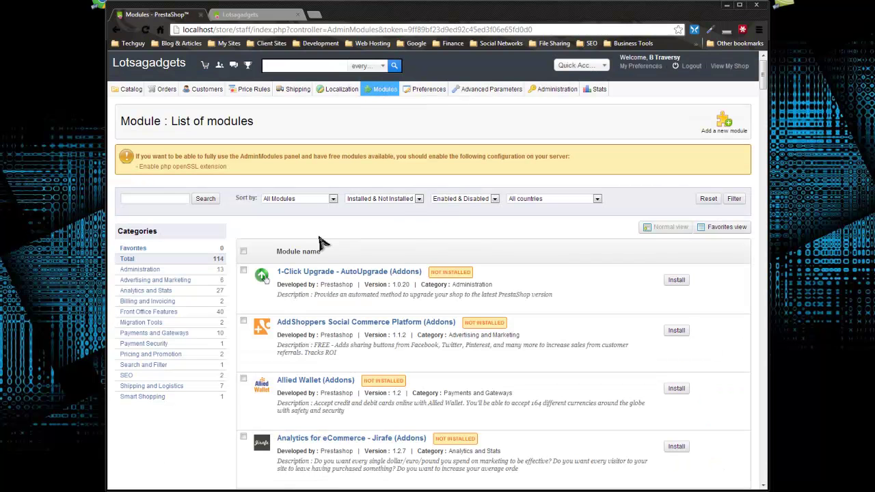
click(132, 198)
text(me)
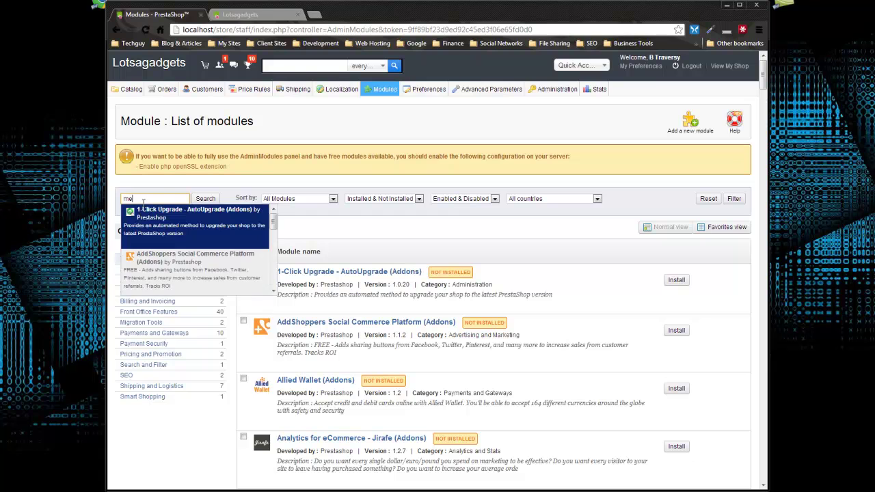
text(nu)
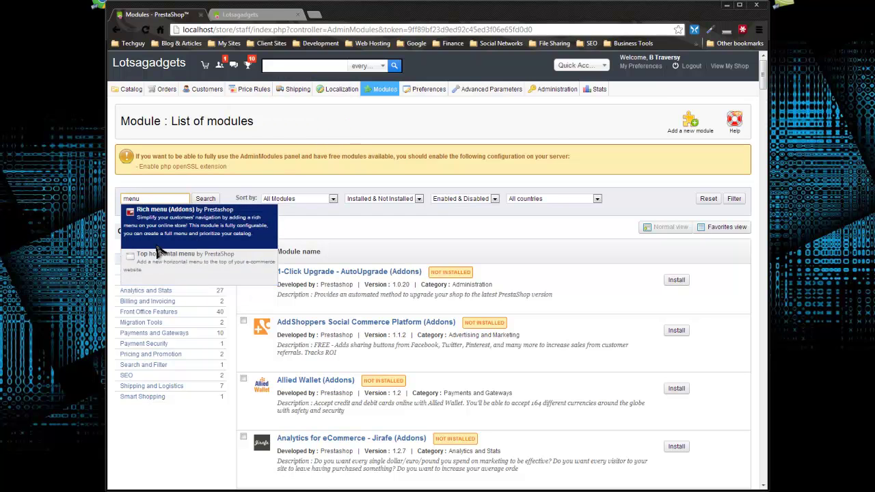
click(247, 273)
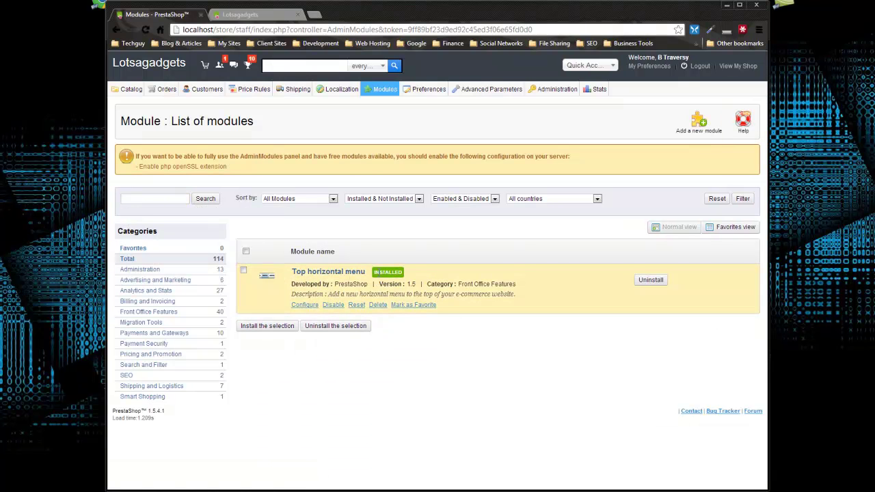
click(306, 307)
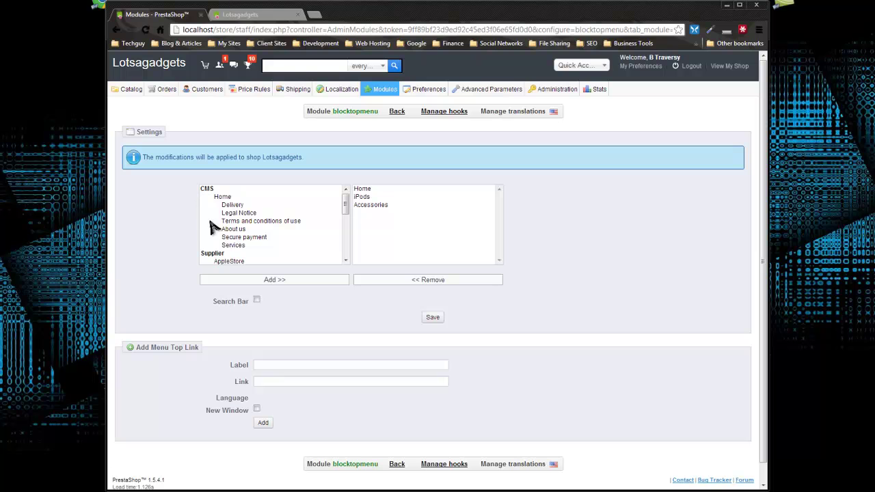
Step: Add the Services CMS page to the top menu items and save
click(236, 245)
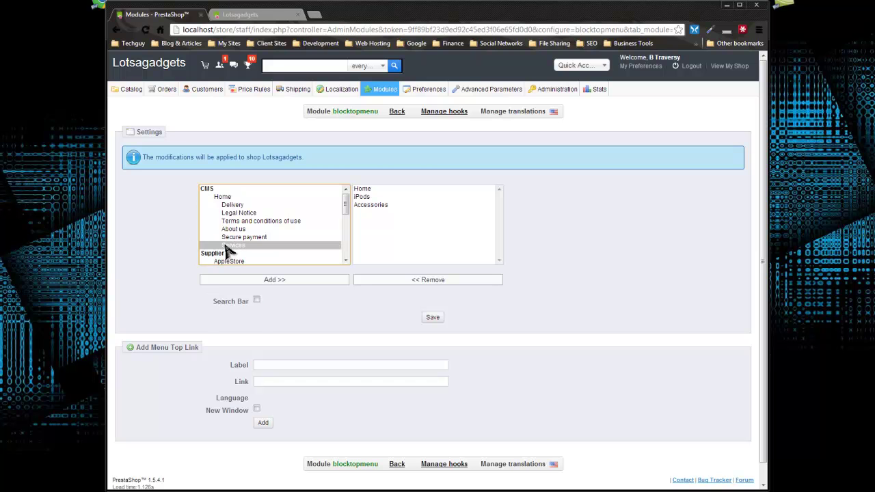
click(288, 282)
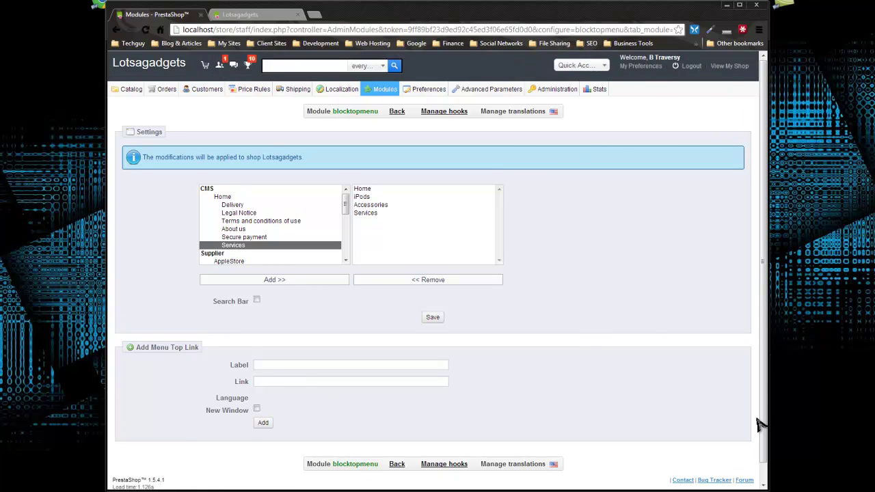
click(435, 319)
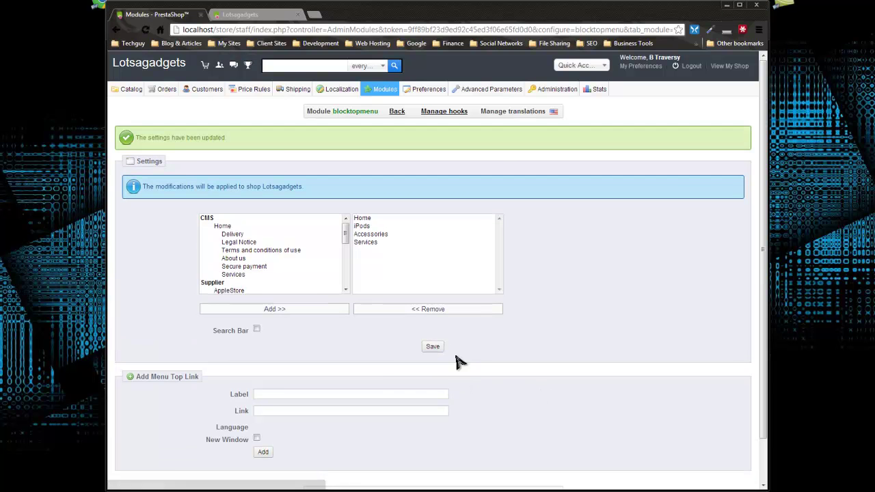
Step: Reload the storefront, view the new Services page (PC Repair, Network Setup), and return to admin
click(240, 14)
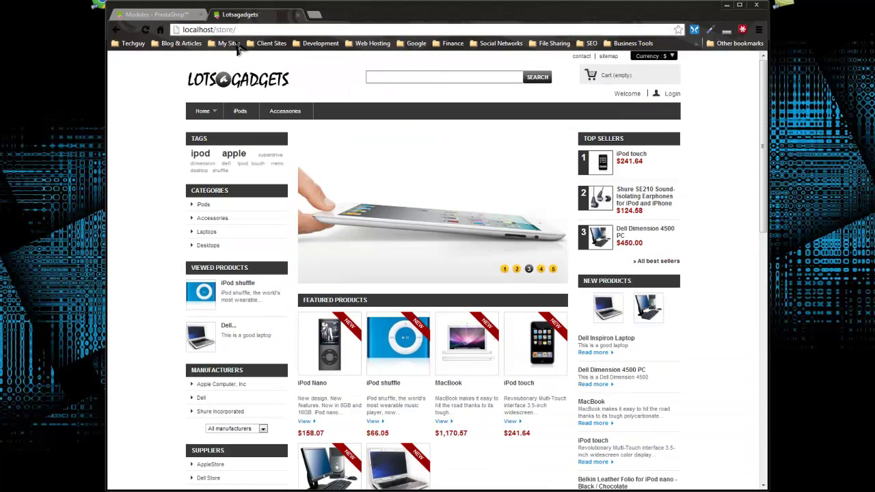
click(203, 112)
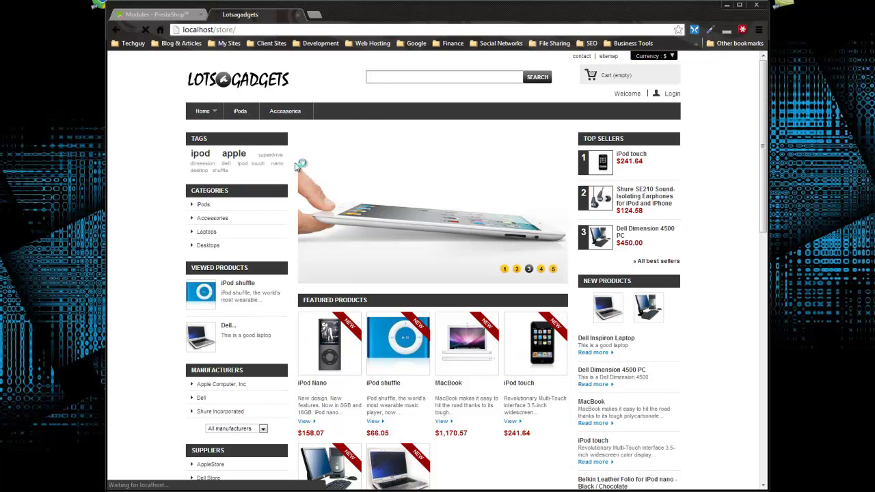
click(333, 113)
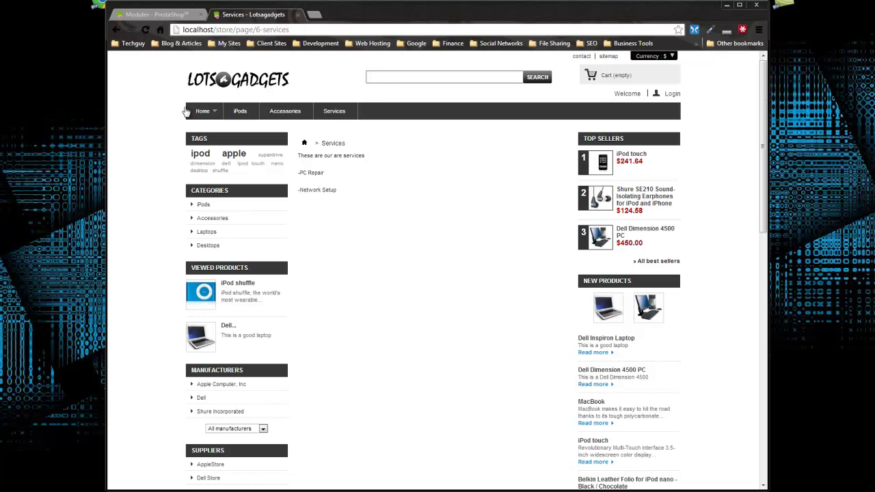
click(156, 15)
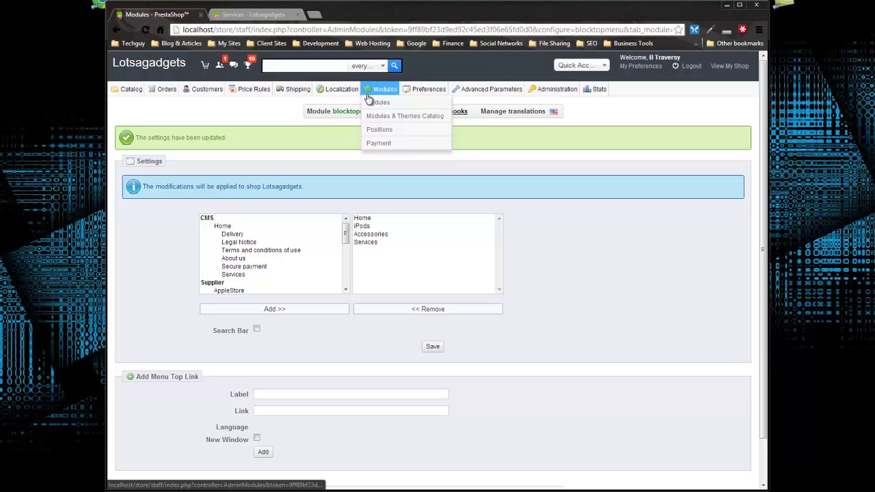
Step: Create the CMS category 'Product Reviews' under Home with friendly URL product-reviews
mouse_move(425, 89)
click(424, 187)
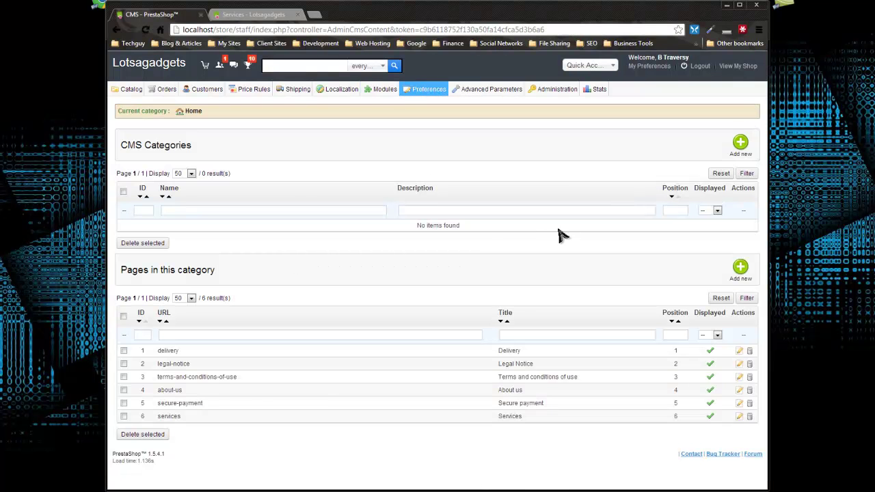
click(707, 143)
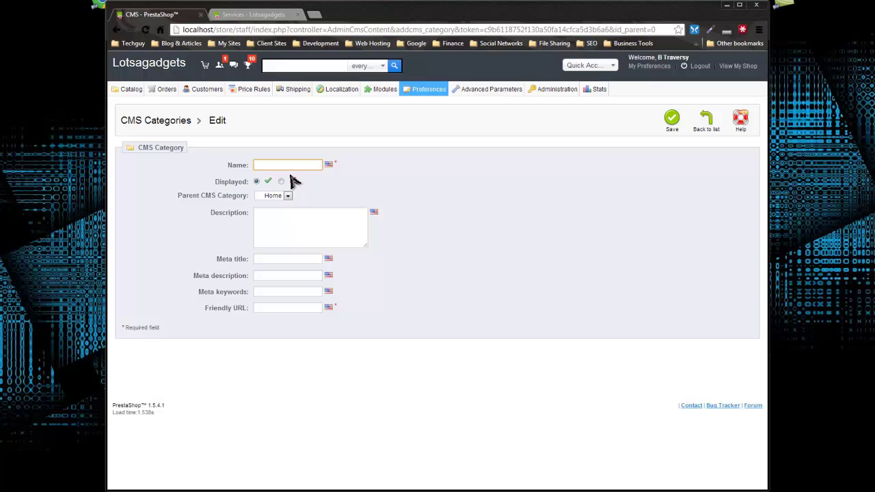
text(Product Reviews)
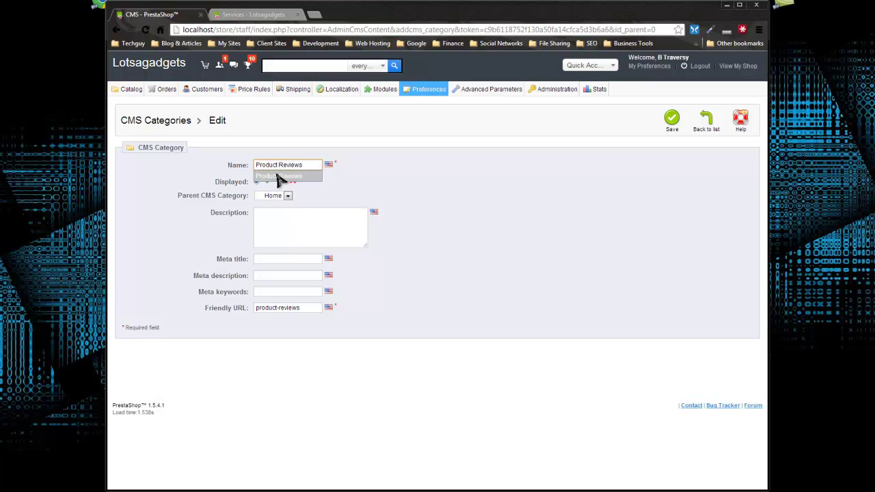
click(442, 227)
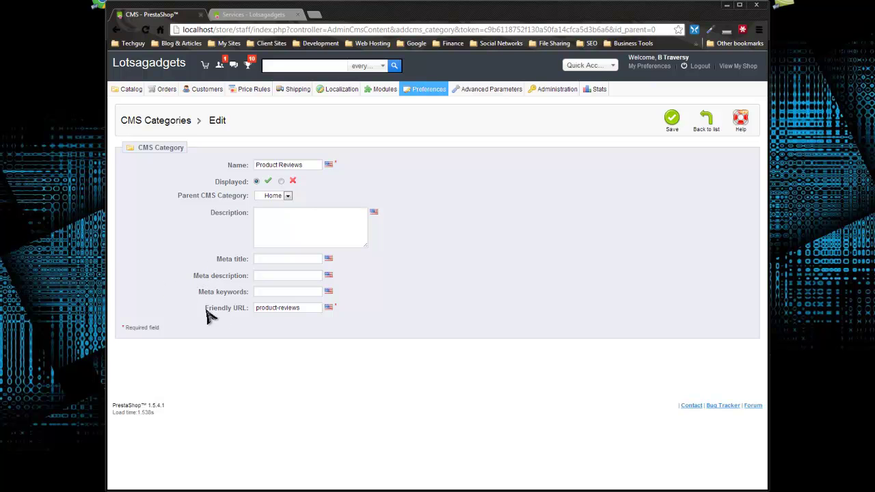
click(310, 307)
click(410, 287)
click(672, 120)
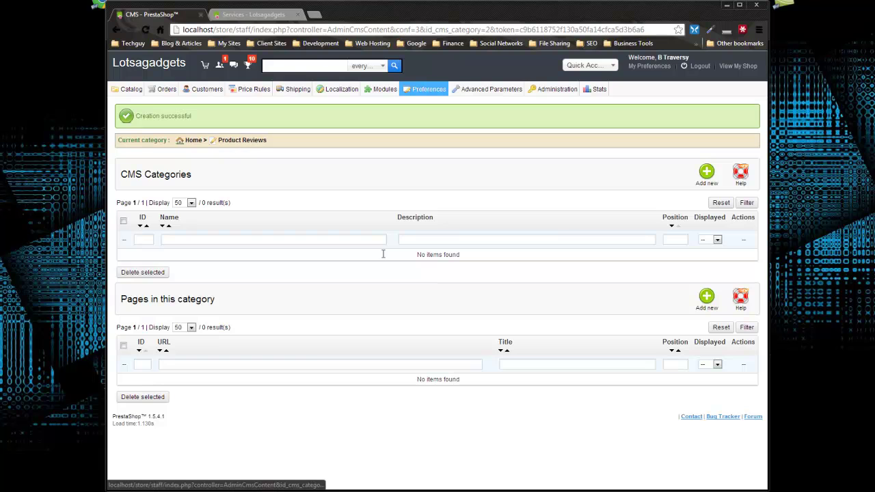
Step: Add a 'Laptop Reviews' subcategory under Product Reviews and return to its category list
click(708, 172)
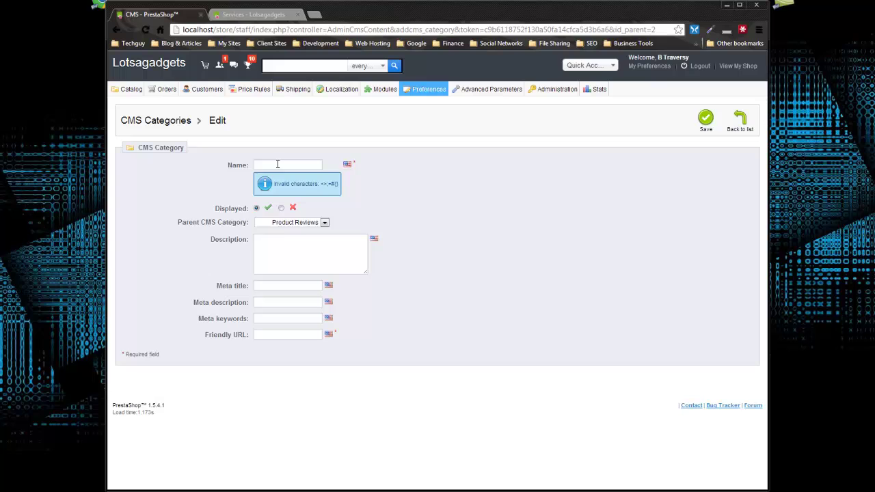
text(Lap)
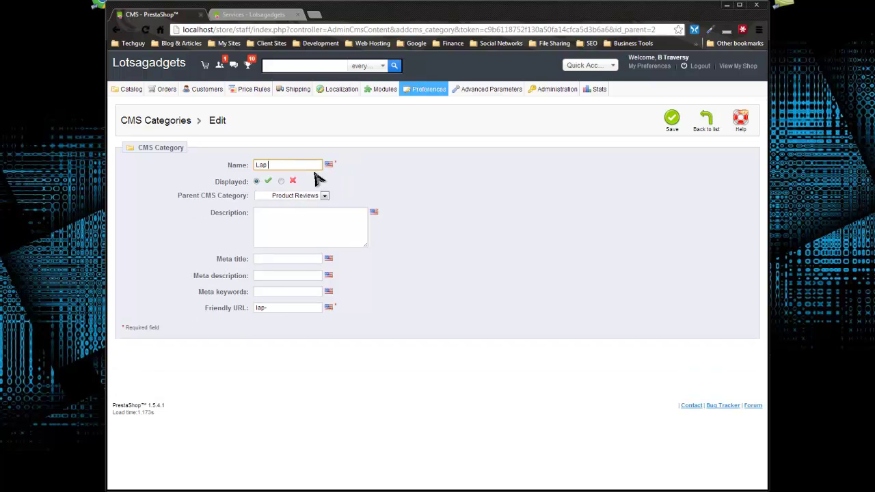
key(BackSpace)
text(top Reviews)
click(490, 181)
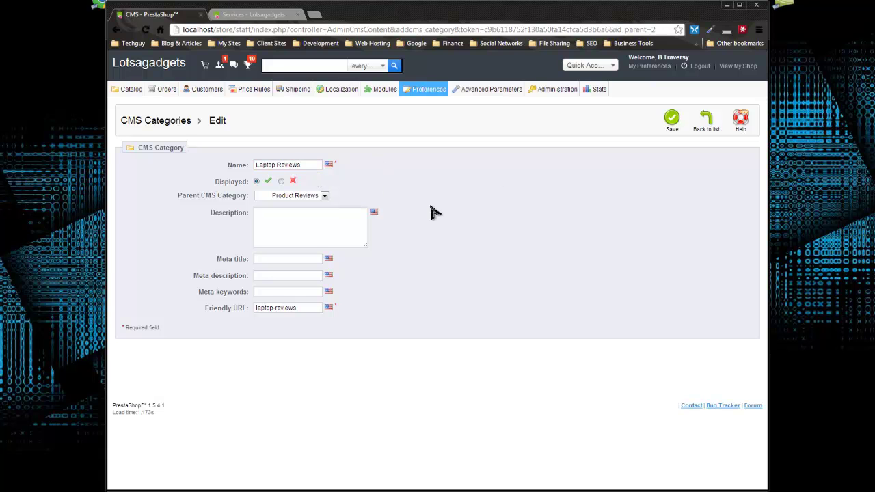
click(268, 313)
click(491, 292)
click(672, 127)
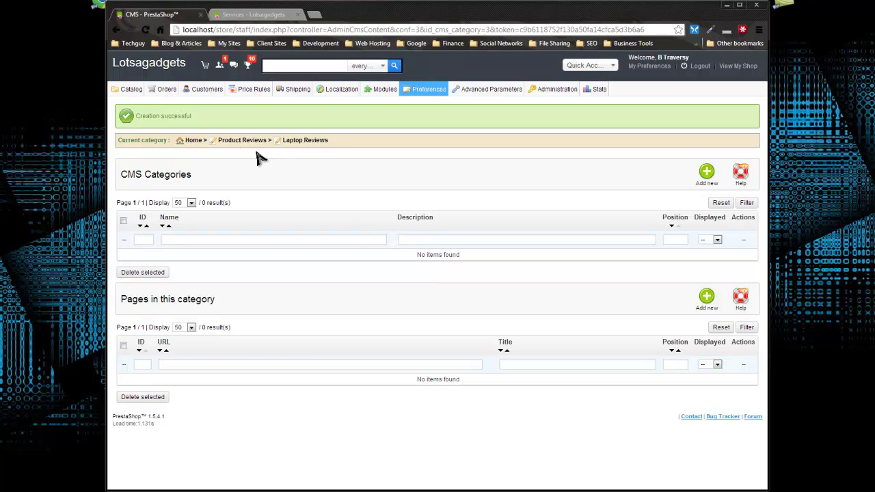
click(234, 143)
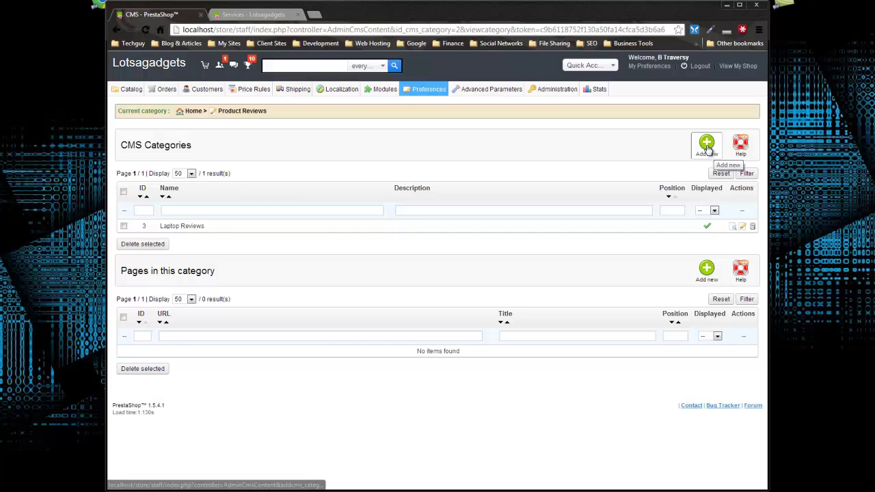
Step: Add a 'Smartphone Reviews' subcategory under Product Reviews, then view the storefront Services page
click(705, 143)
text(Smartphone Reviews)
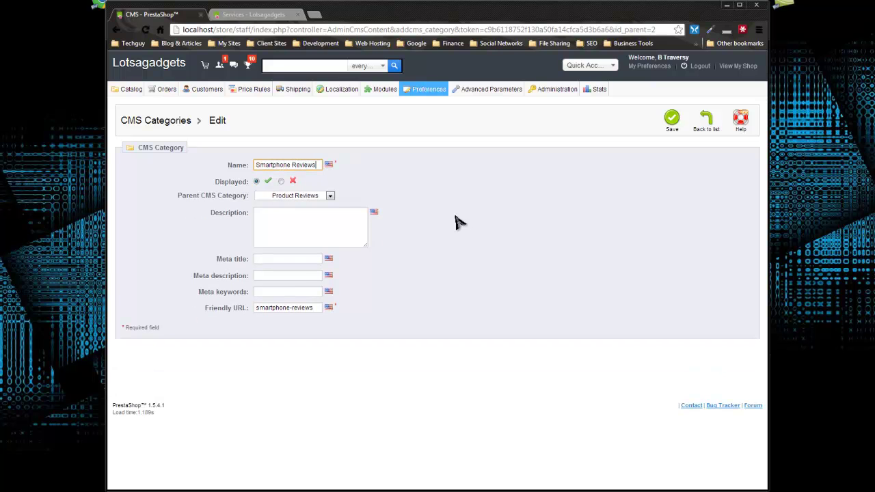
click(507, 215)
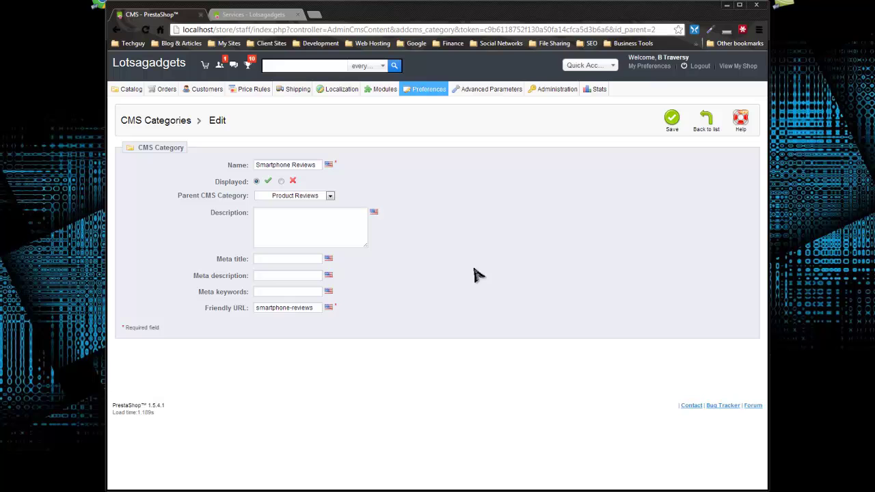
click(673, 121)
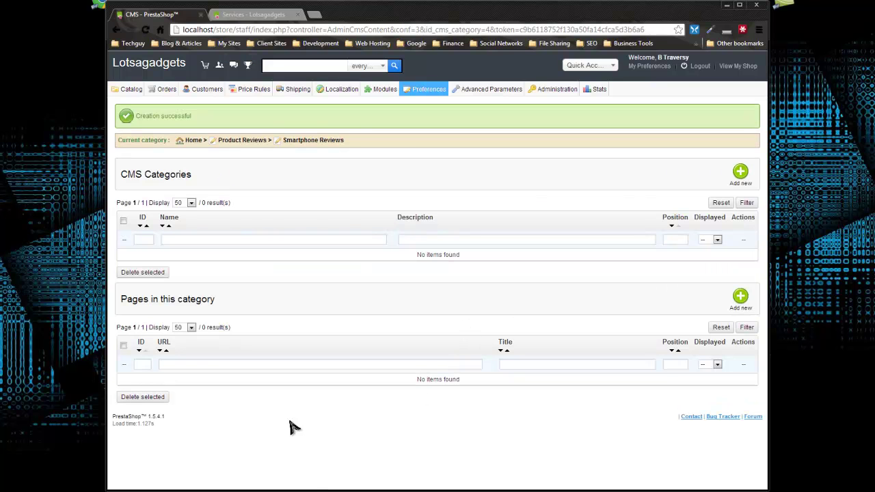
click(235, 140)
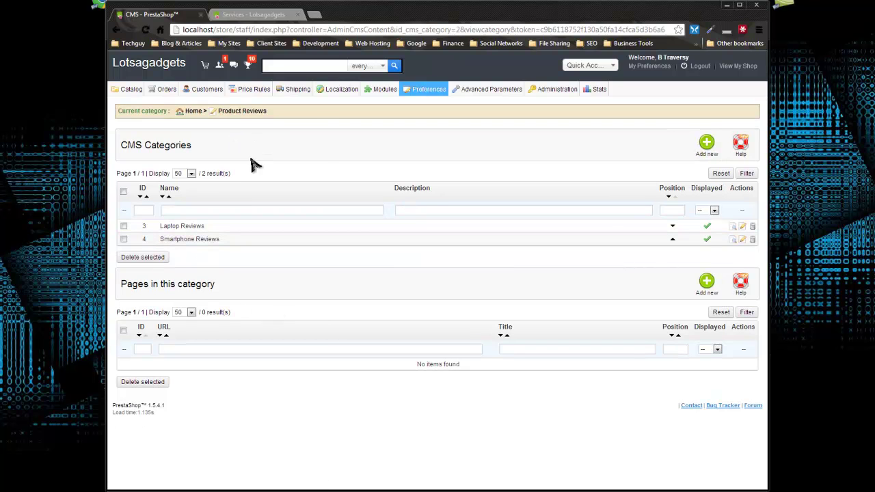
click(243, 16)
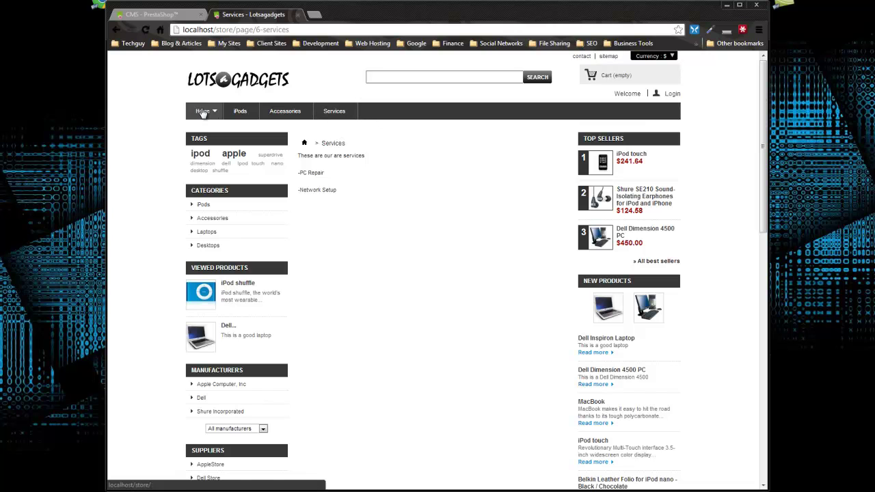
Step: Start a new CMS page assigned to the Smartphone Reviews category
click(152, 14)
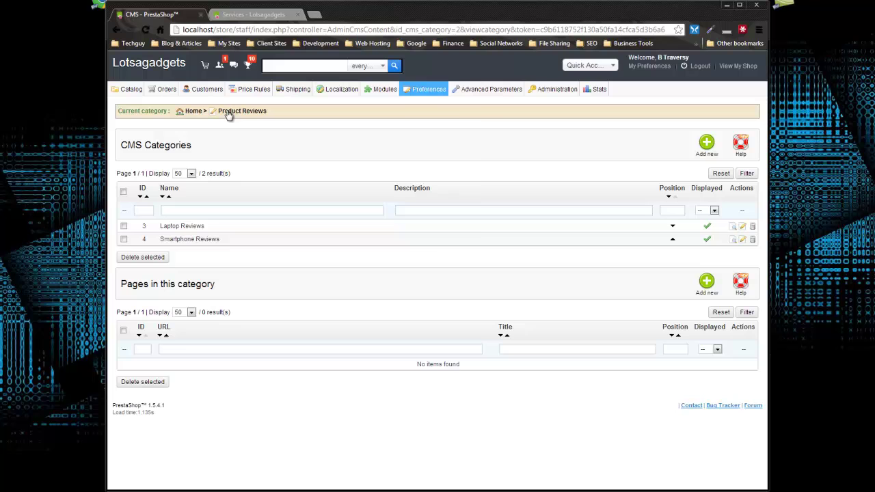
mouse_move(429, 89)
click(417, 184)
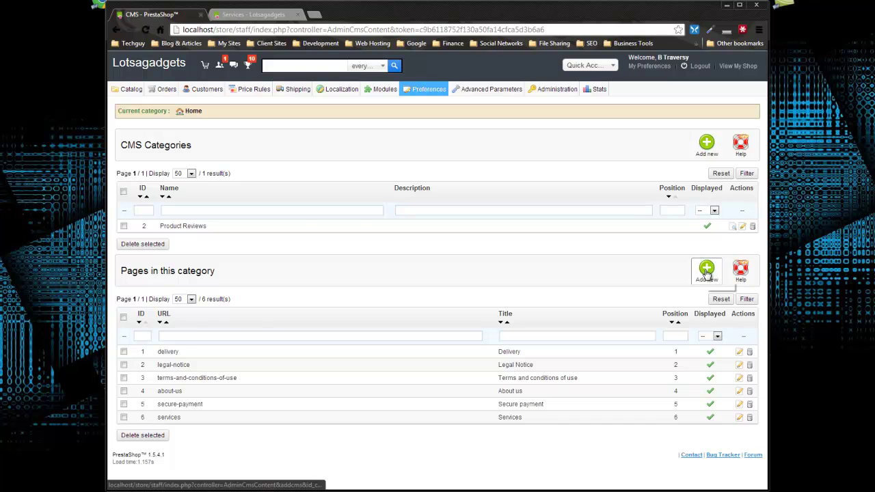
click(707, 272)
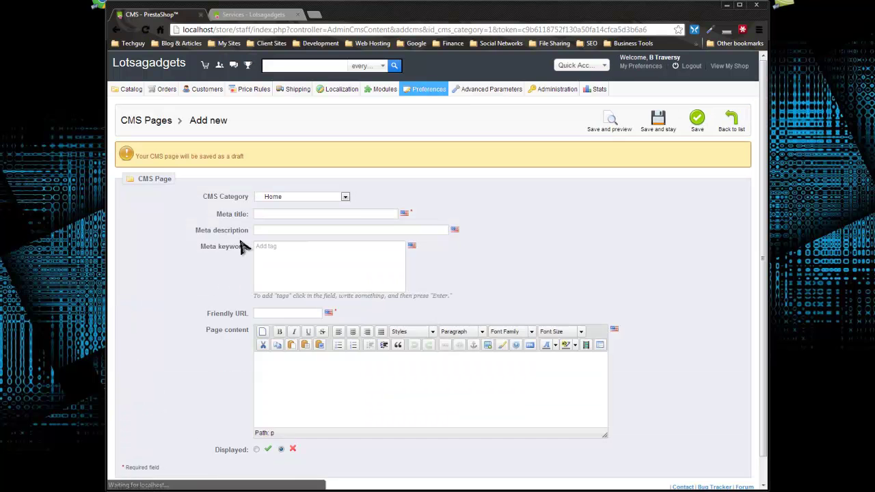
click(348, 198)
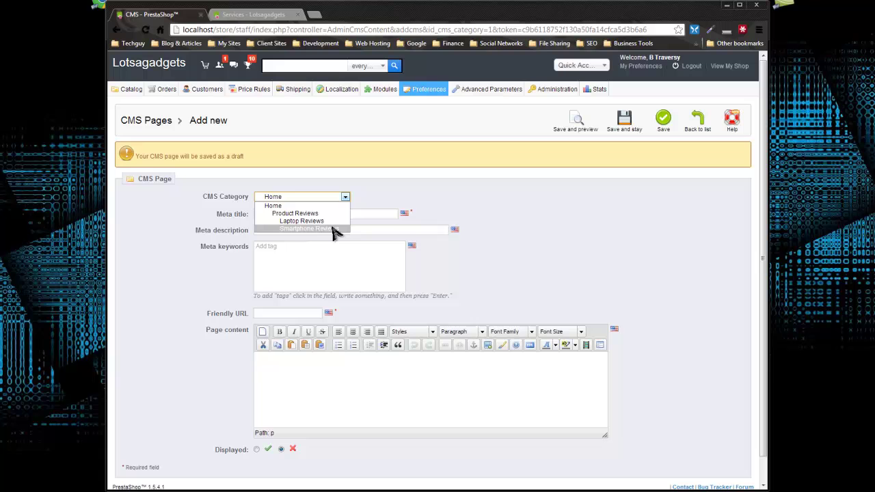
click(331, 228)
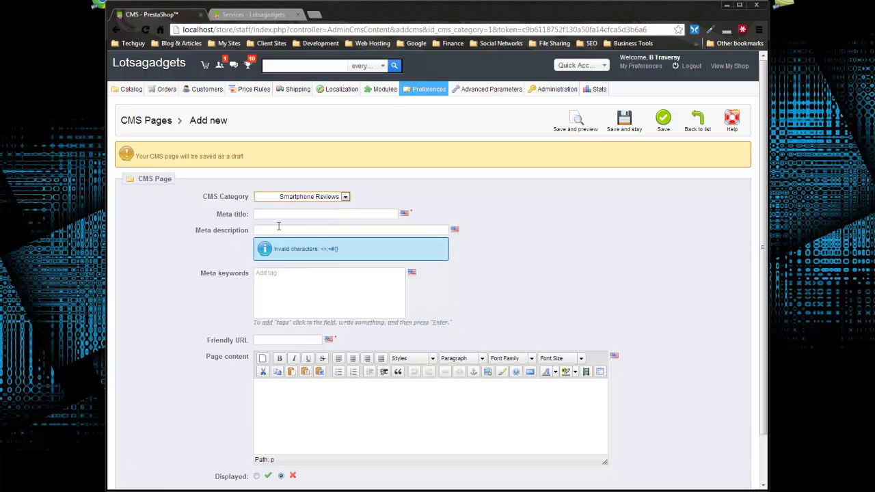
Step: Title the page 'Droid Razr HD Review', set Displayed to Yes, and save it
click(315, 214)
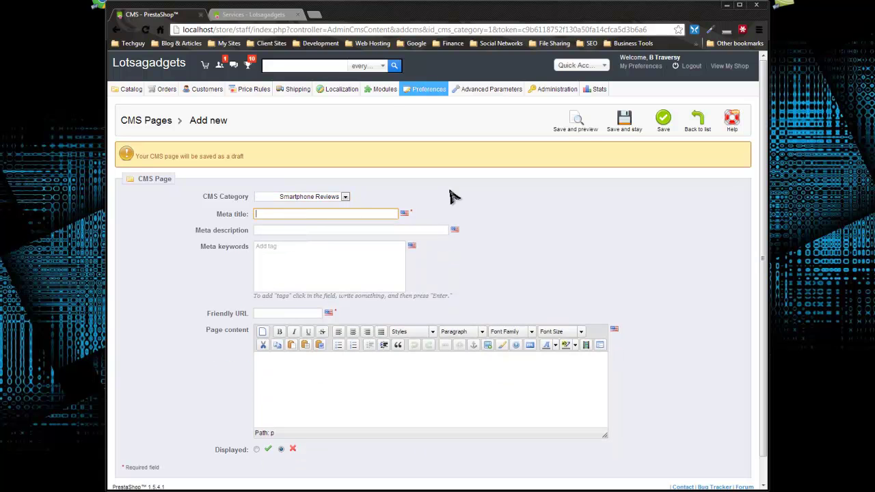
text(Droid Razr)
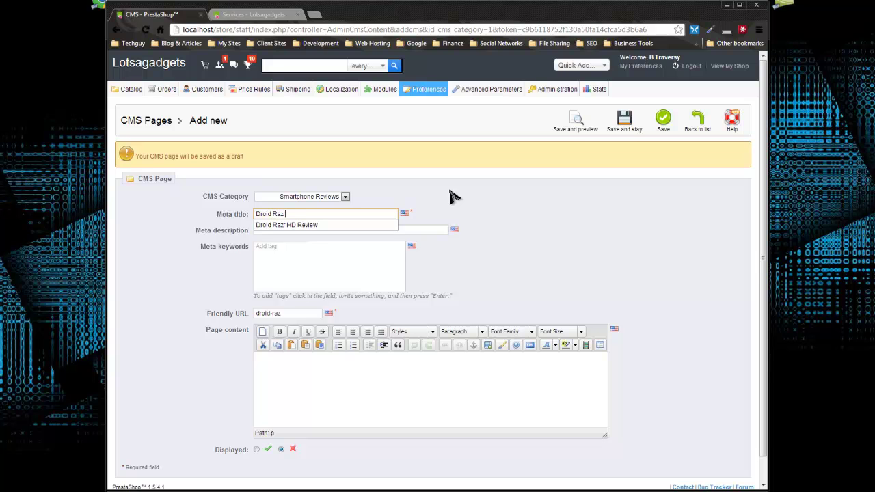
click(323, 225)
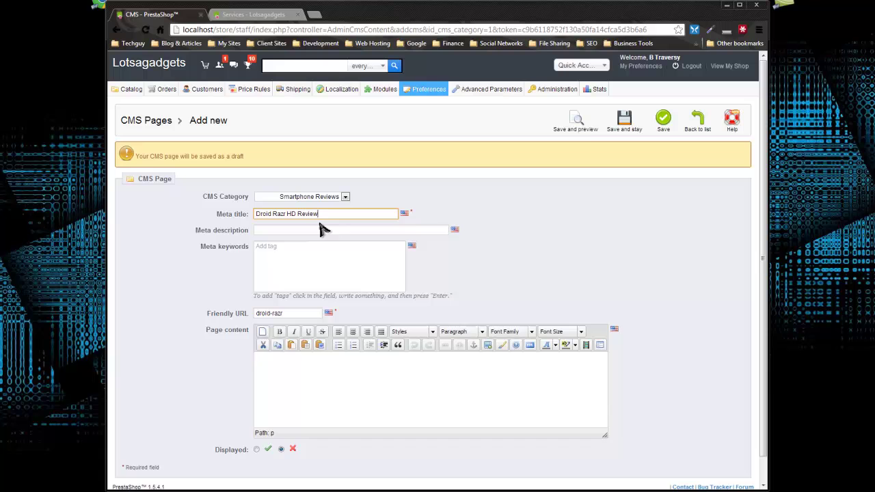
click(283, 214)
text(z)
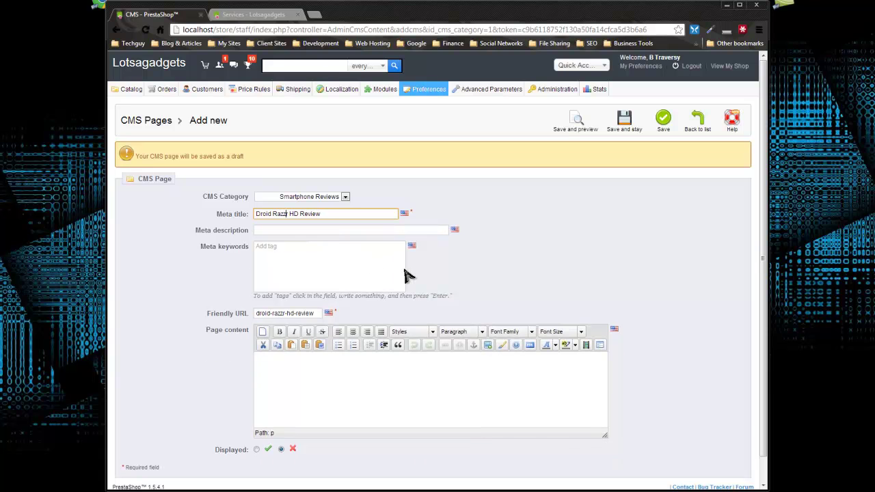
key(BackSpace)
click(562, 269)
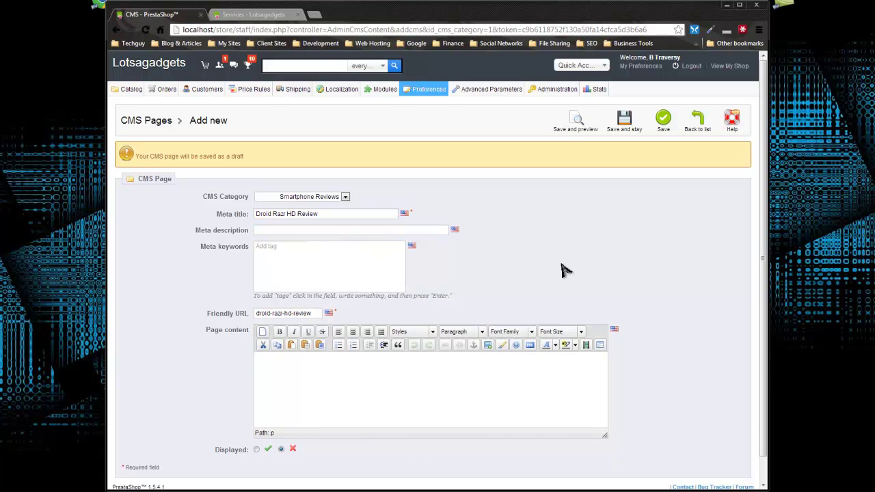
scroll(390, 293, down, 1)
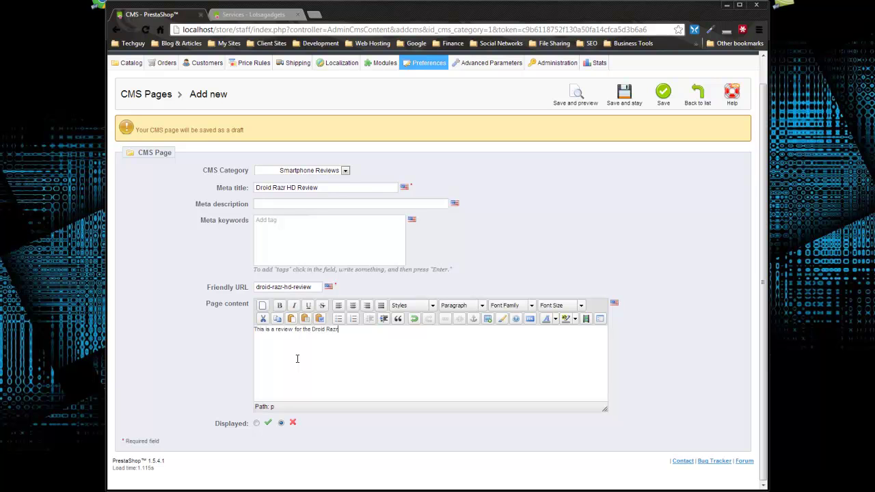
click(257, 423)
click(664, 98)
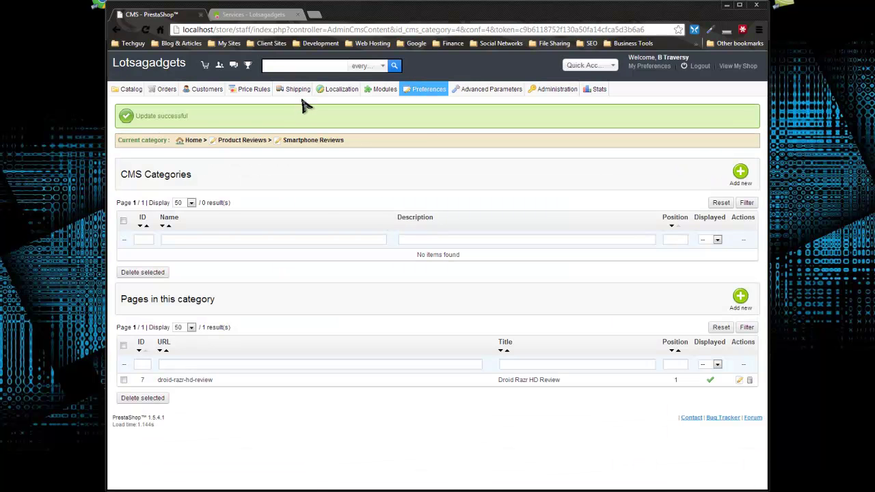
mouse_move(382, 89)
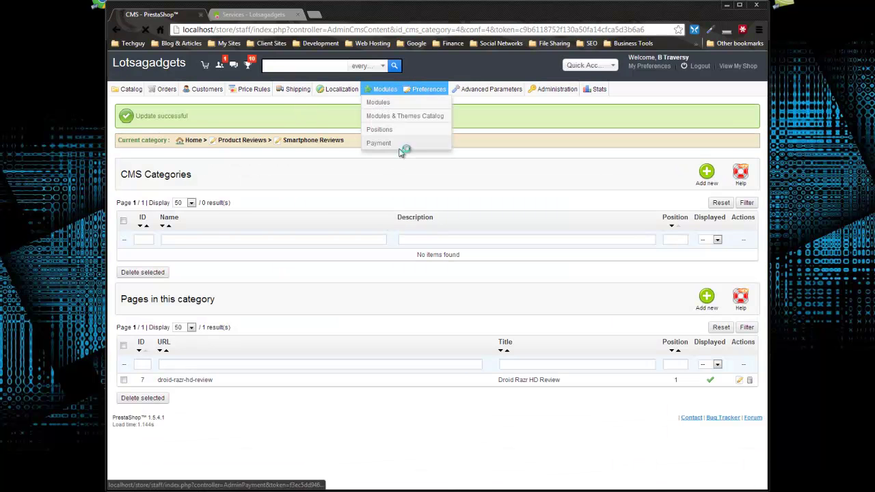
Step: Find the 'Top horizontal menu' module and open its configuration
click(400, 142)
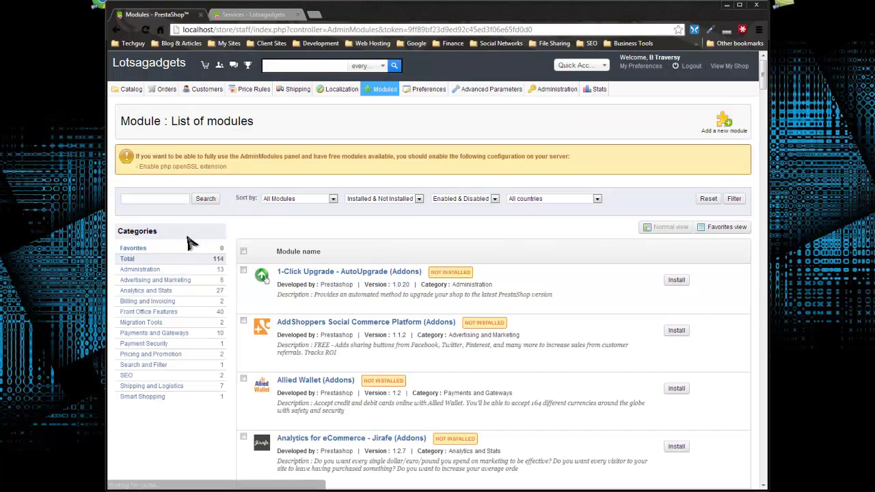
click(140, 199)
text(Top horizontal menu)
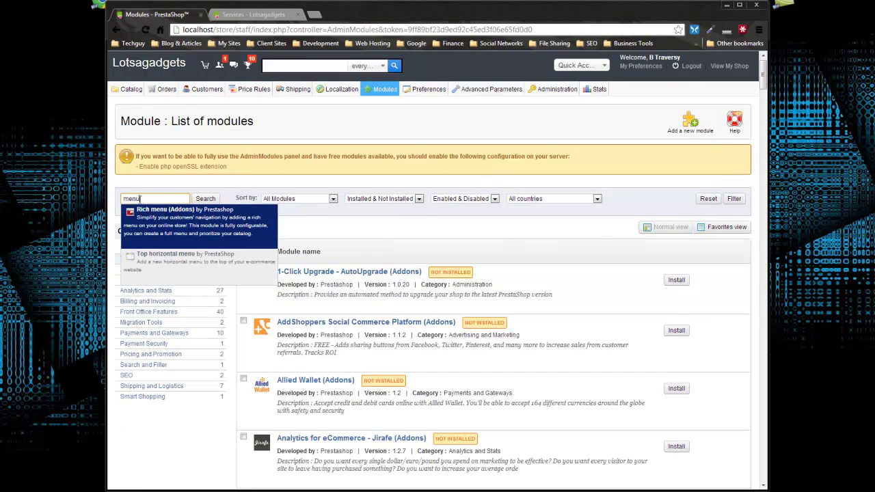
click(198, 258)
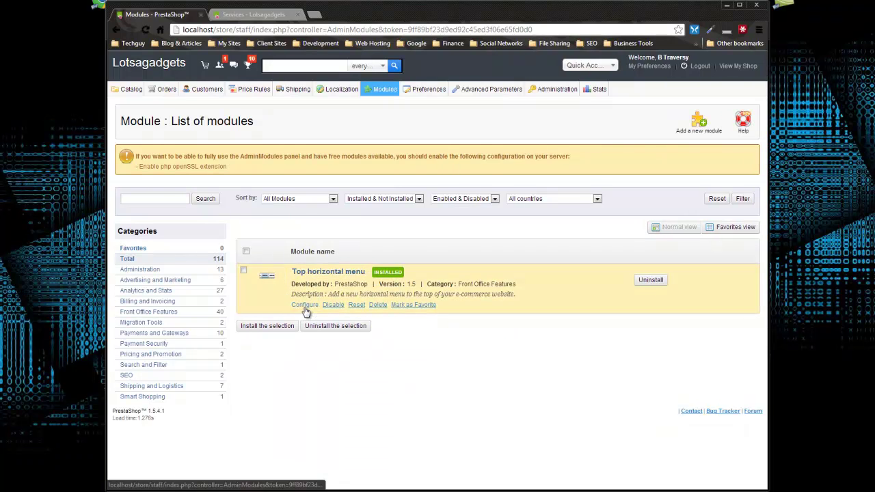
click(307, 307)
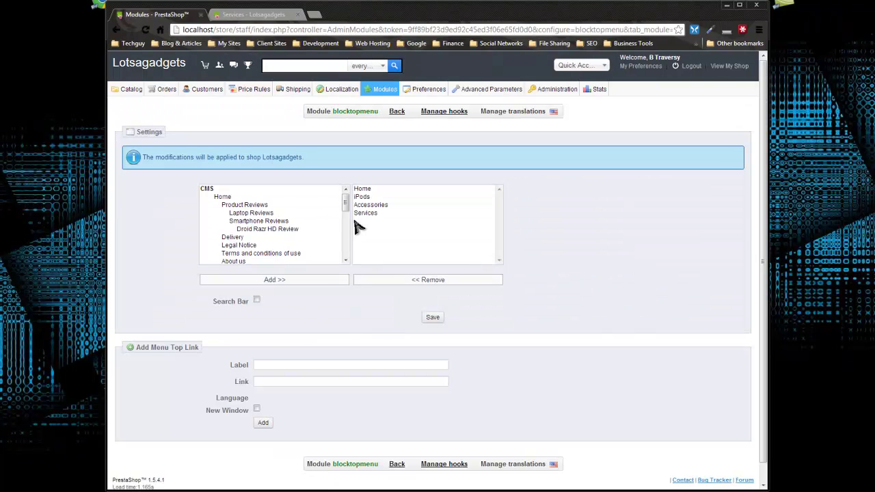
Step: Add Product Reviews to the top menu items, save, and reload the storefront
click(232, 205)
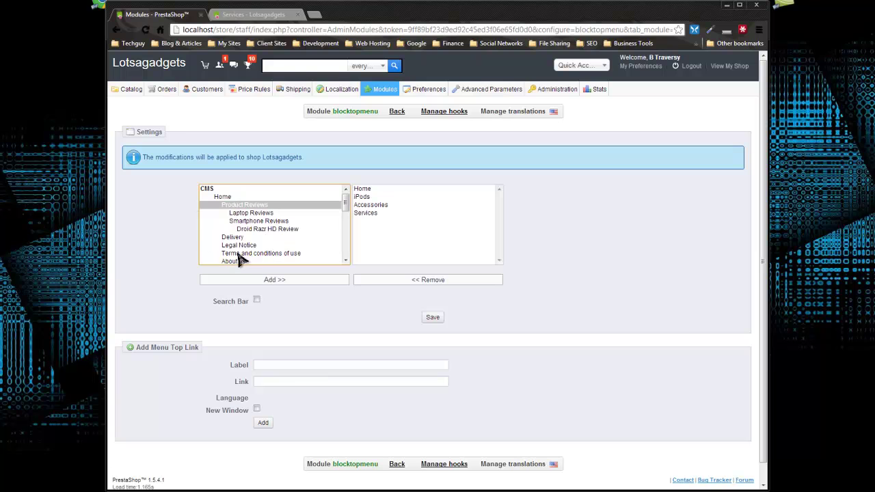
click(285, 281)
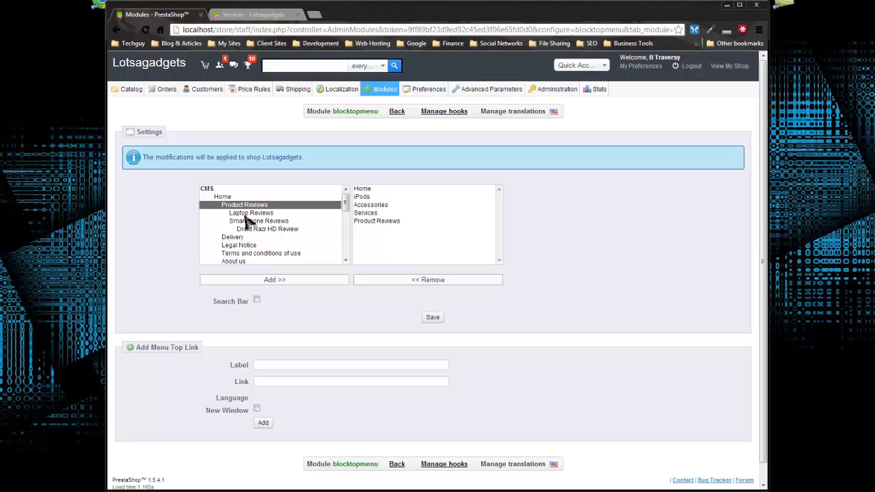
click(435, 318)
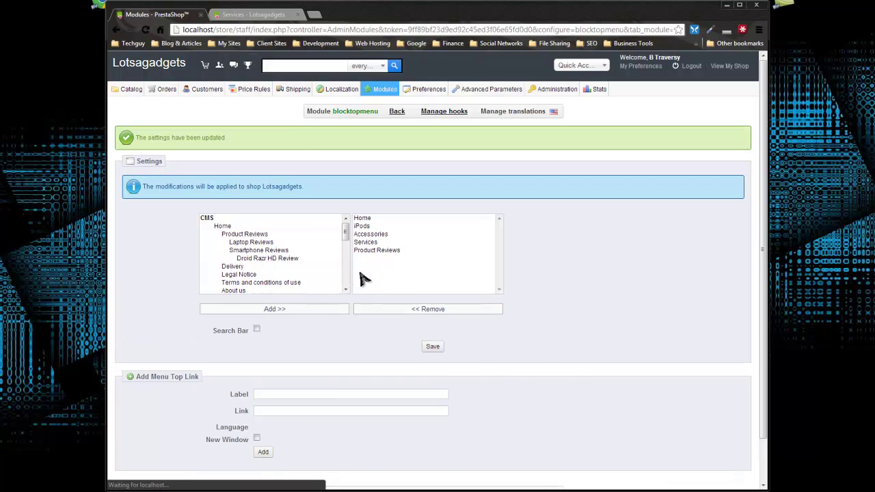
click(246, 15)
click(146, 30)
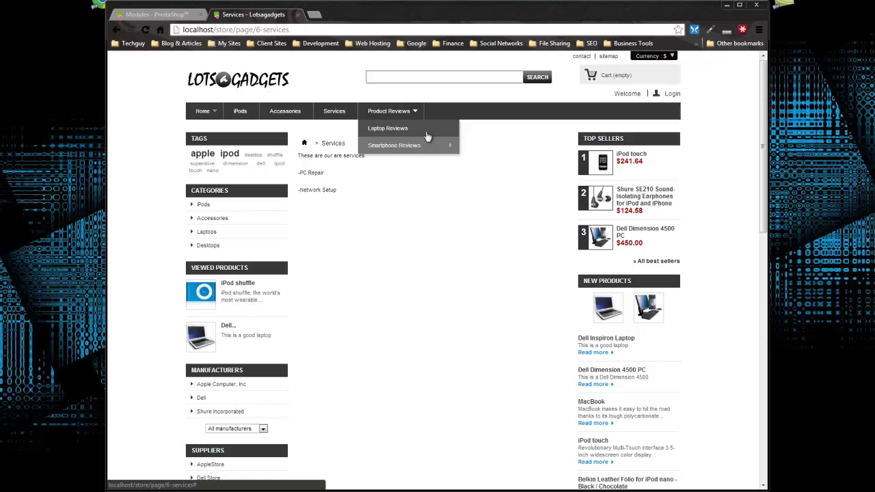
mouse_move(394, 145)
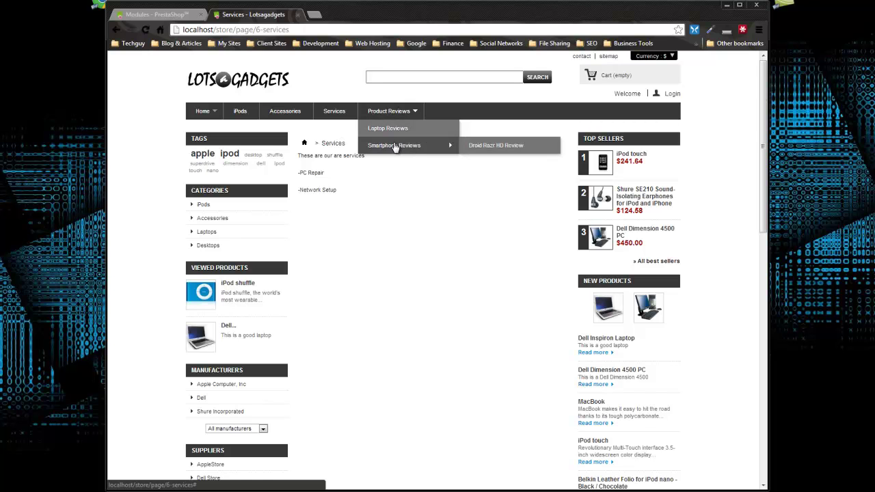
Step: Browse the storefront from Product Reviews to Smartphone Reviews to the Droid Razr HD Review page
click(387, 112)
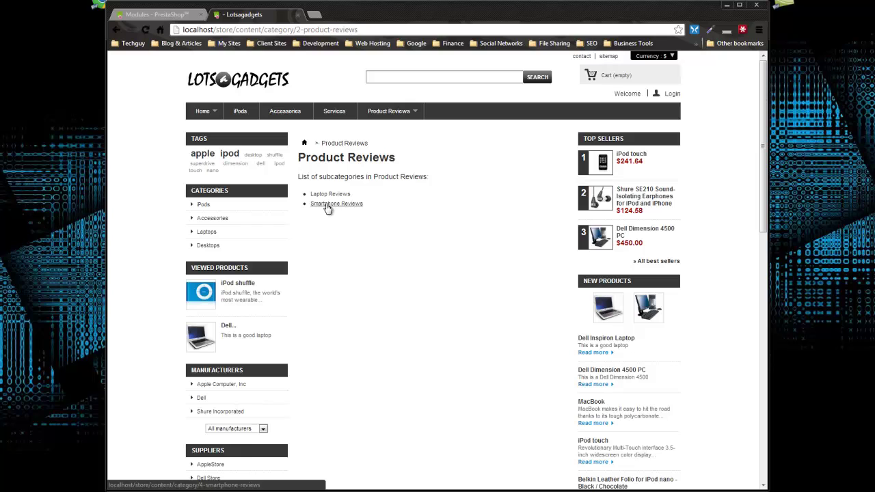
click(327, 208)
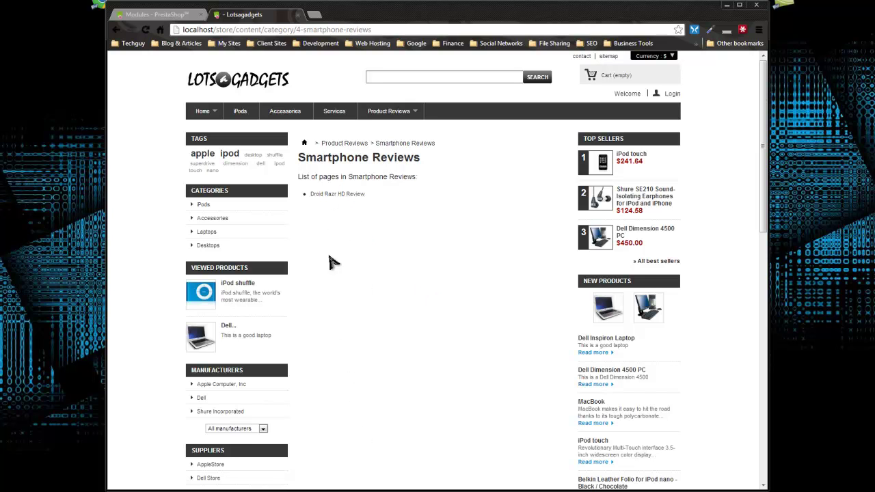
click(342, 197)
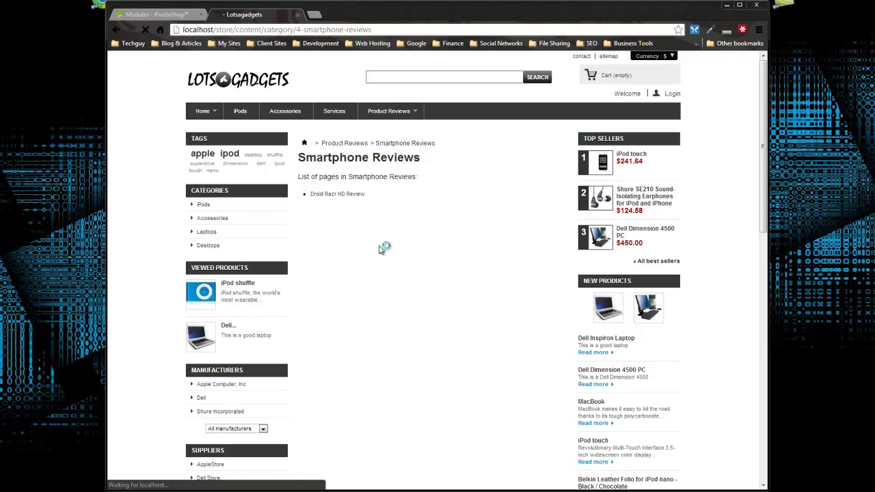